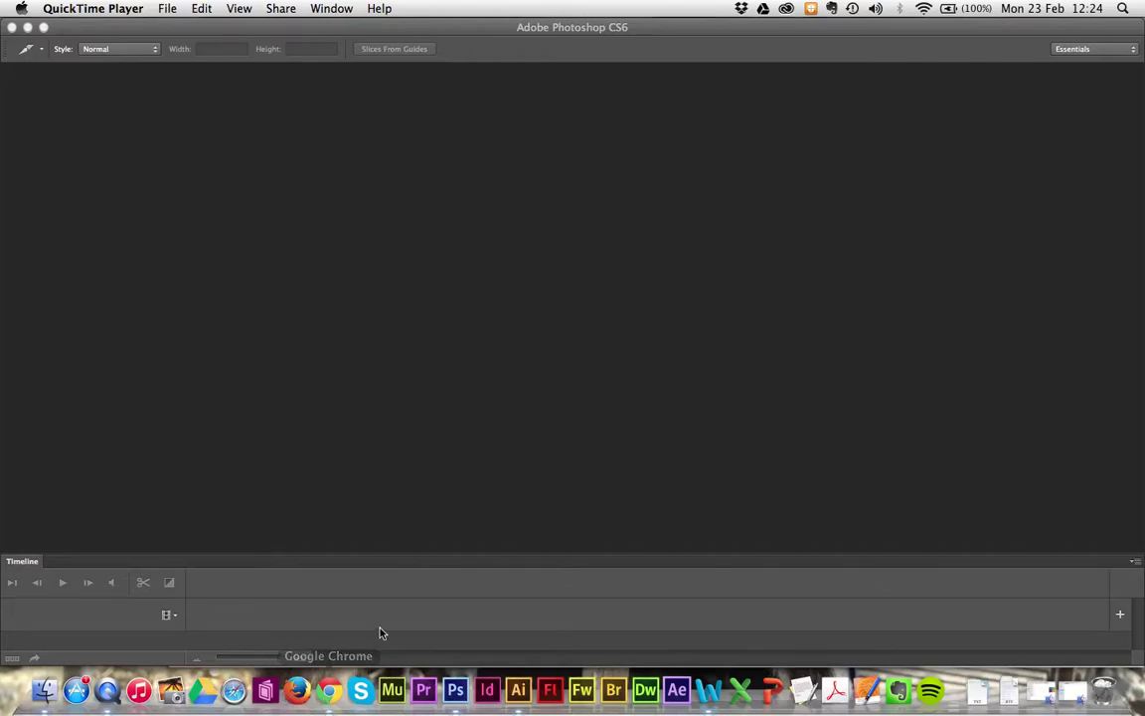
- In Illustrator, move the contents of artboards 2–4 off their artboards and undo, then deselect
click(517, 690)
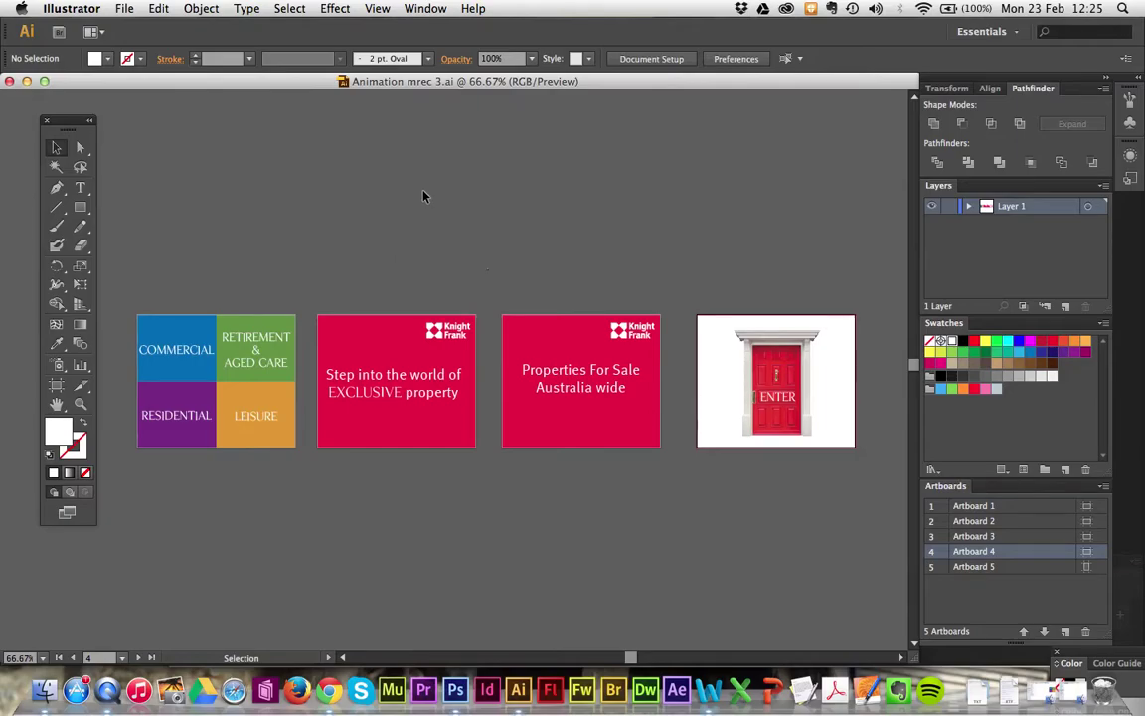
drag(314, 289, 480, 456)
drag(408, 468, 368, 504)
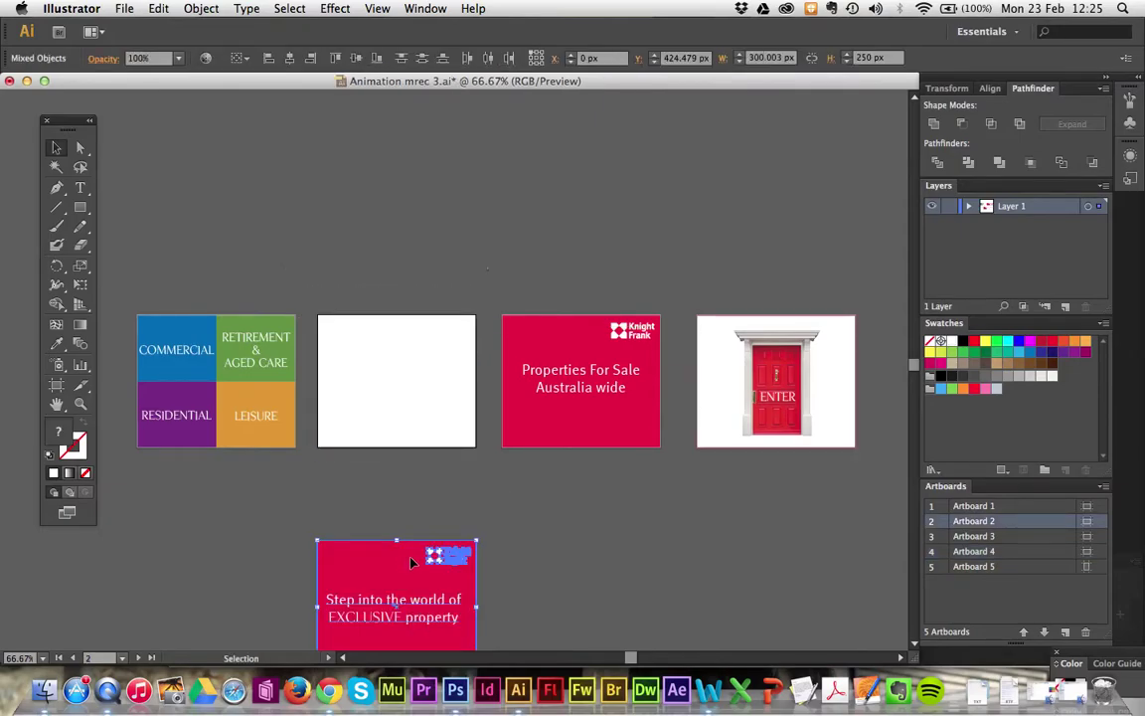
key(super+z)
drag(326, 235, 877, 536)
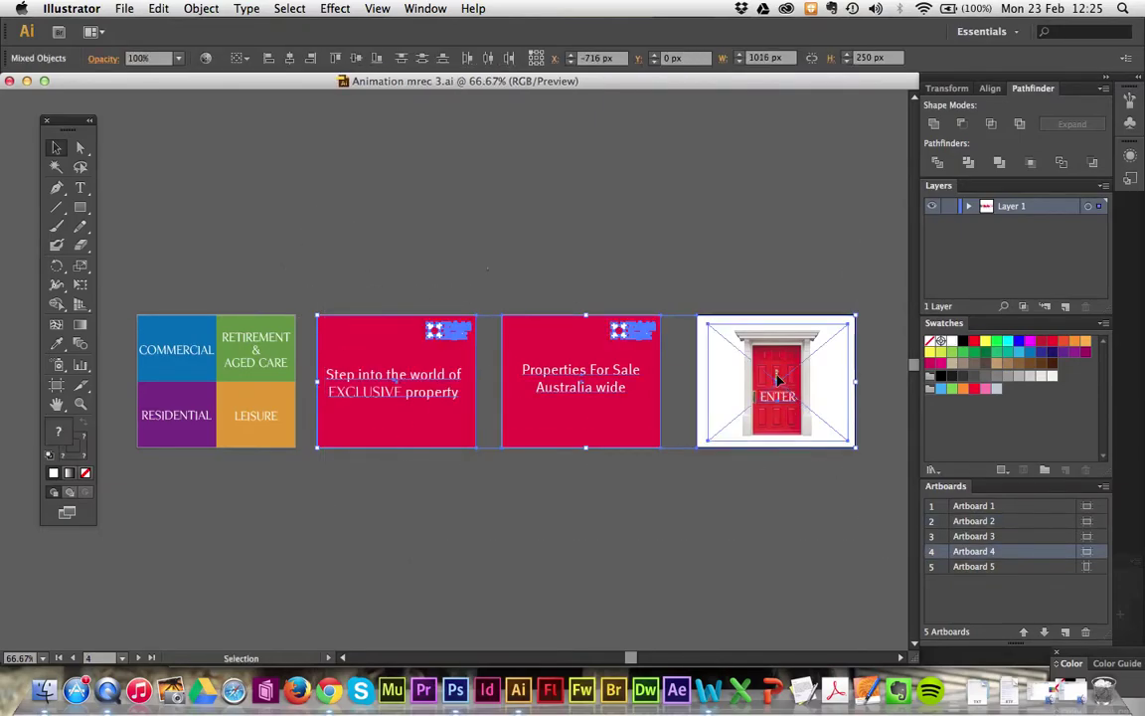
drag(777, 391, 771, 614)
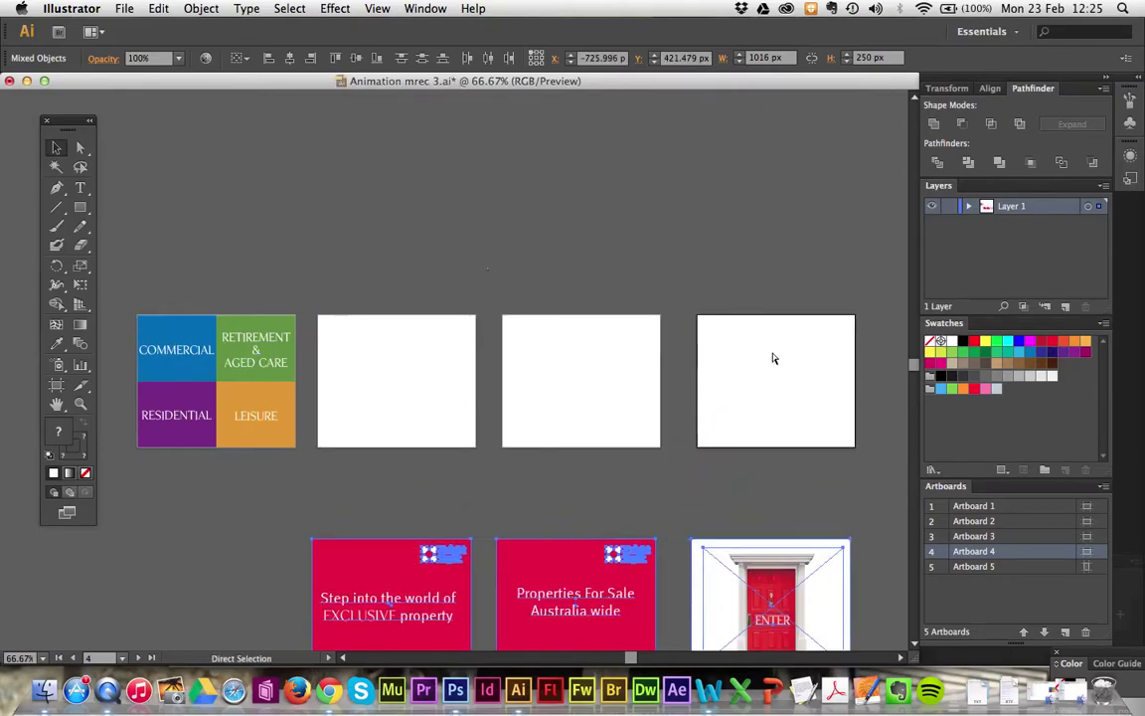
key(super+z)
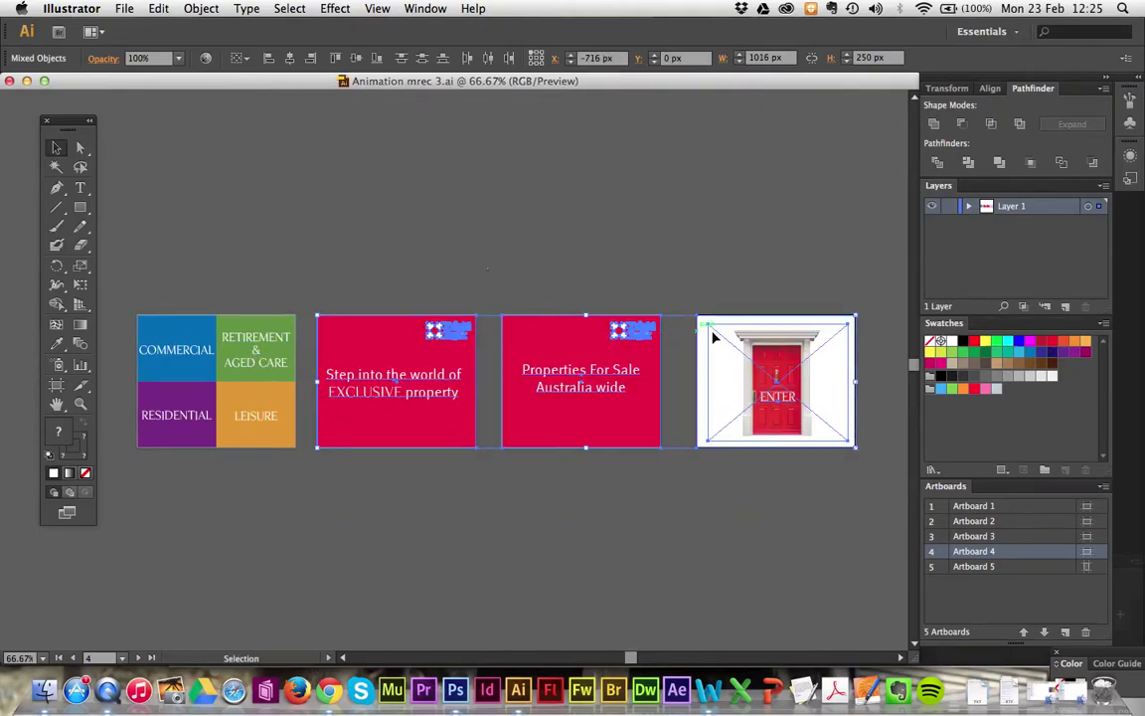
click(591, 209)
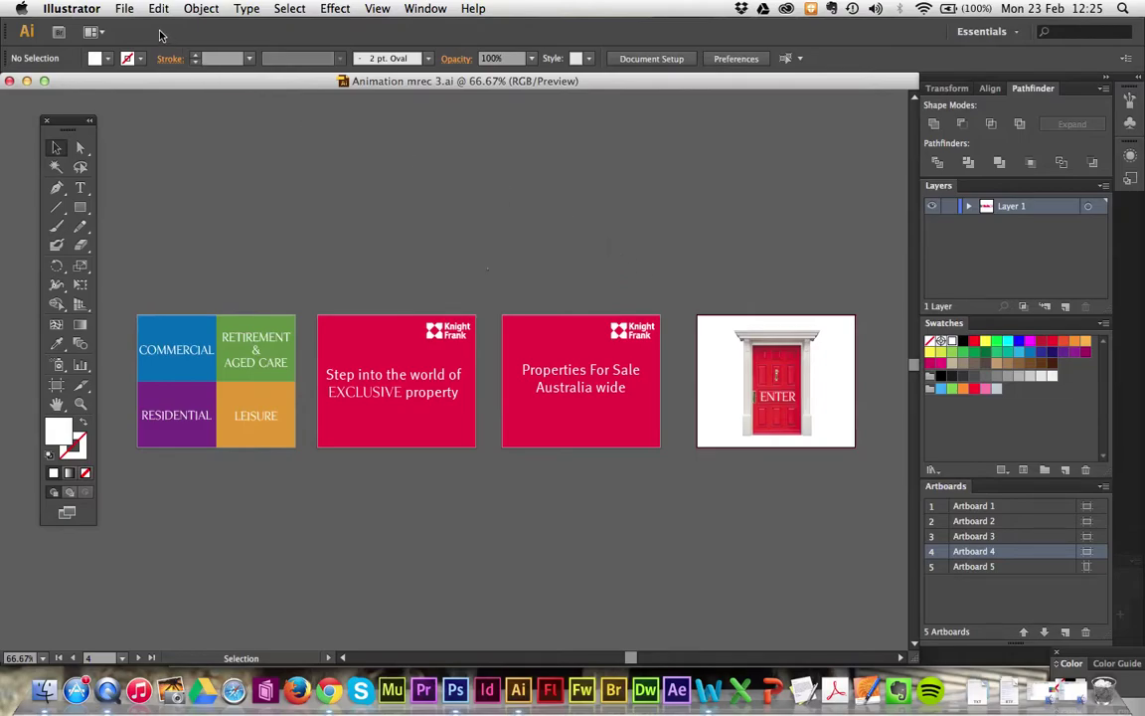
- Export all artboards as separate files into a new 'frames' folder
click(127, 13)
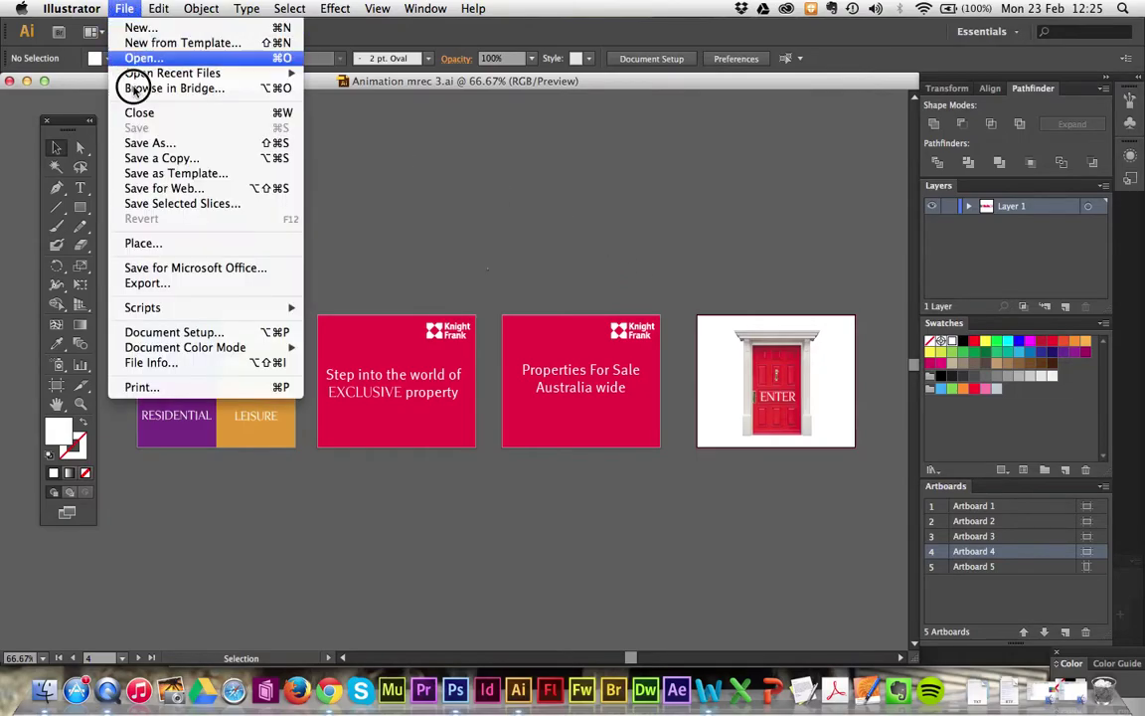
click(166, 284)
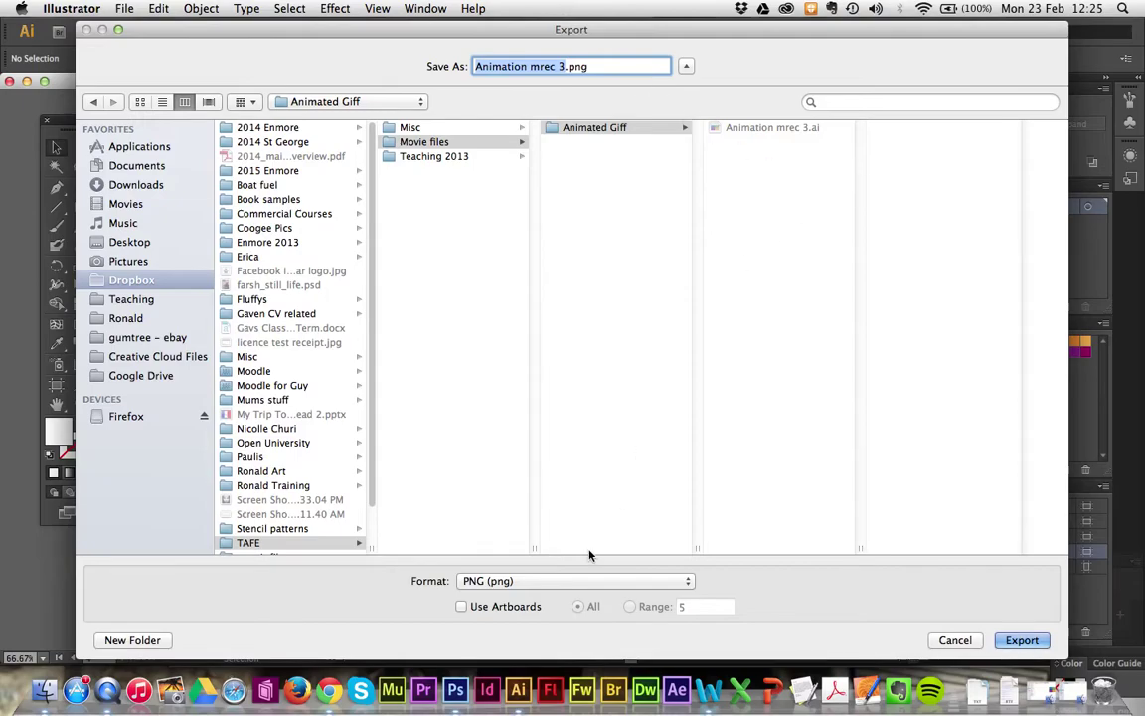
click(132, 640)
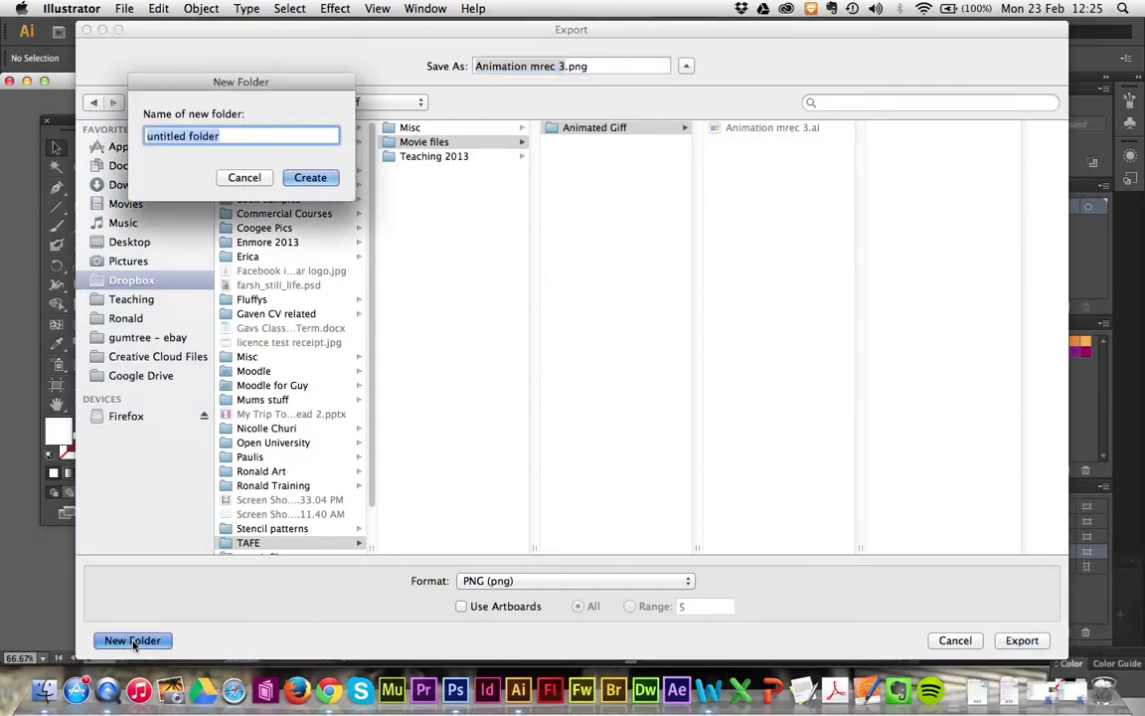
text(frames)
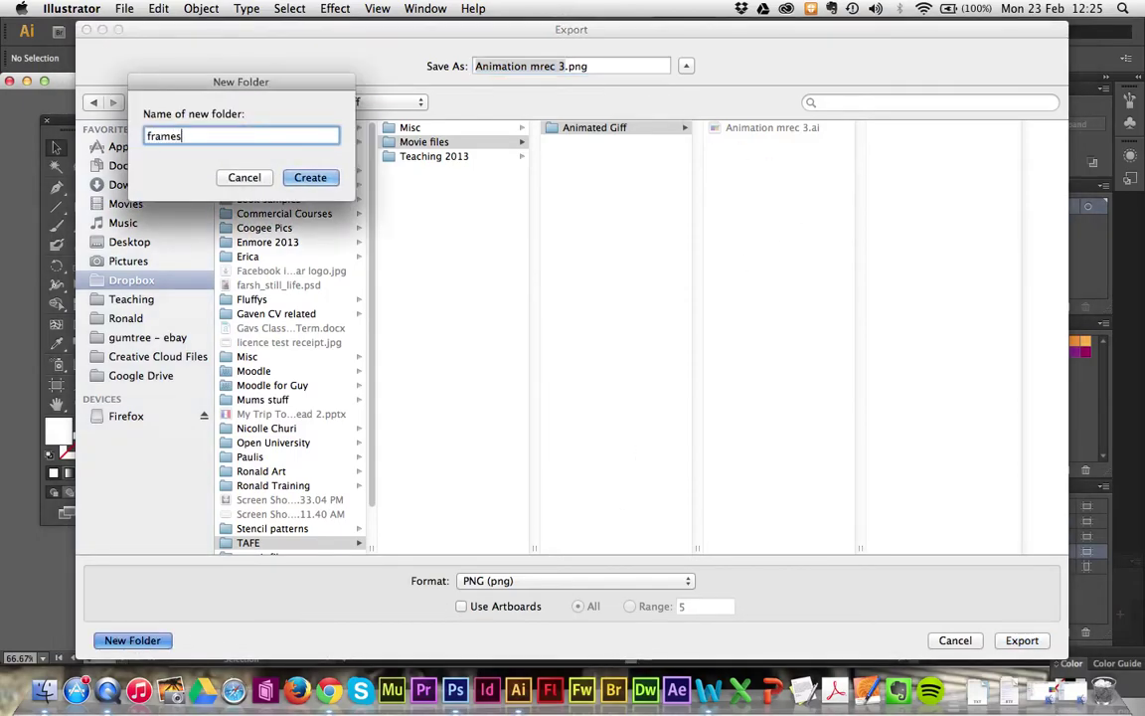
click(311, 178)
click(461, 605)
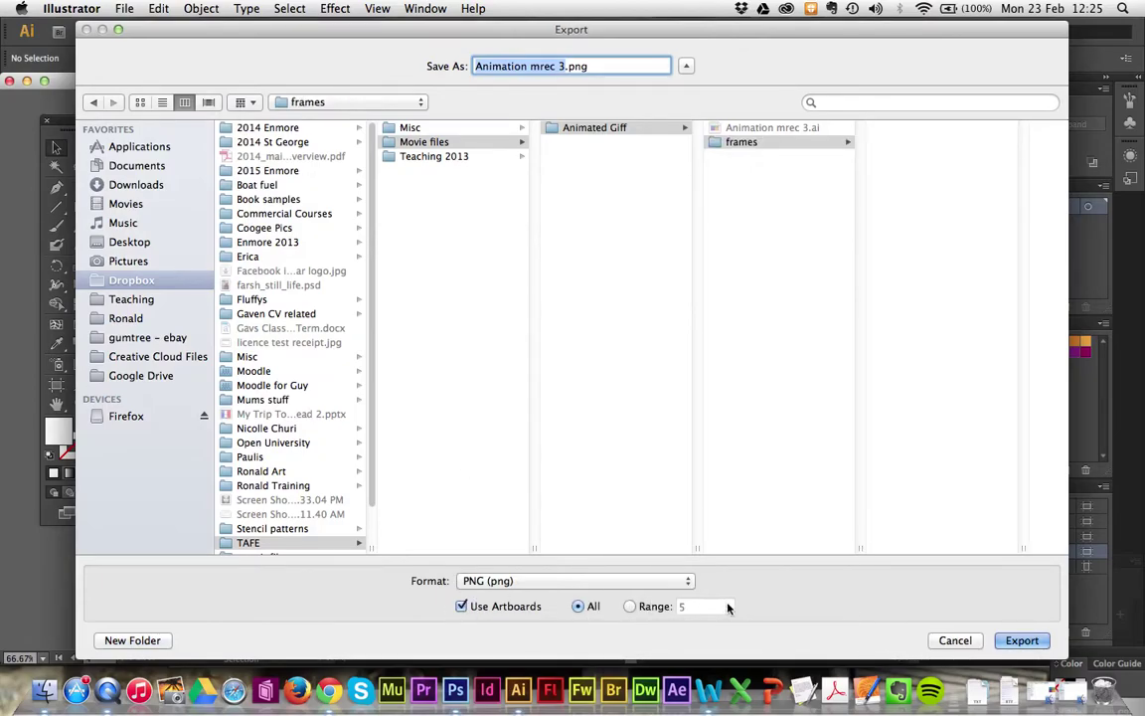
key(Return)
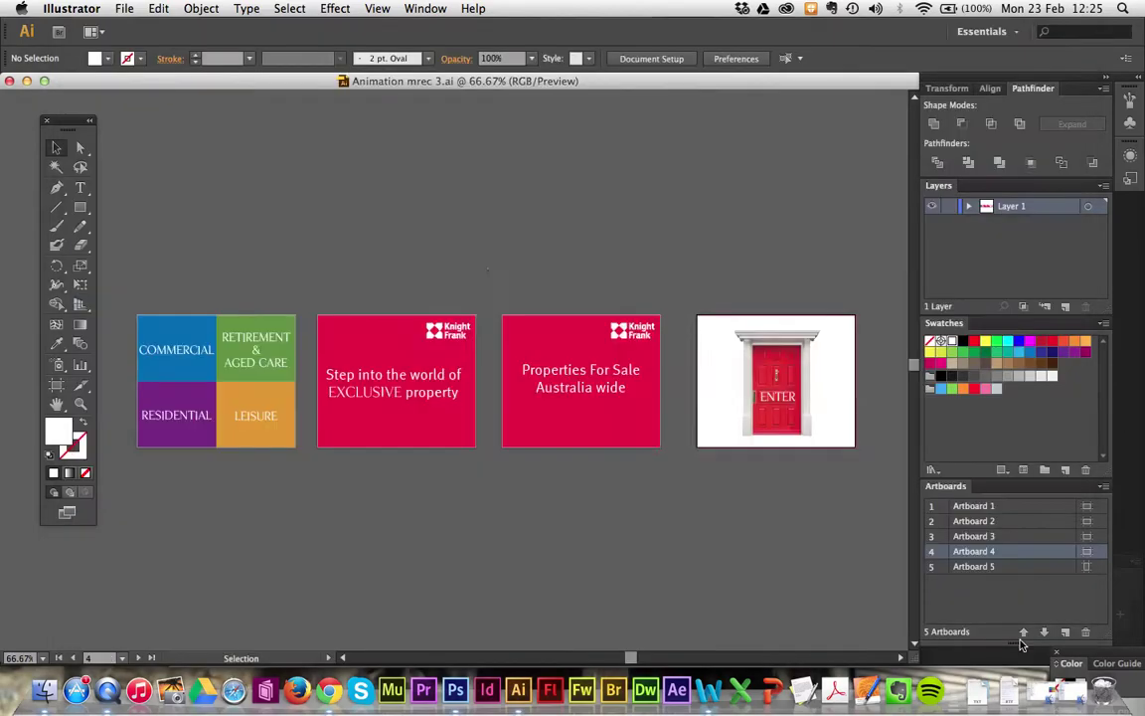
- Accept the PNG options with a White background
click(616, 360)
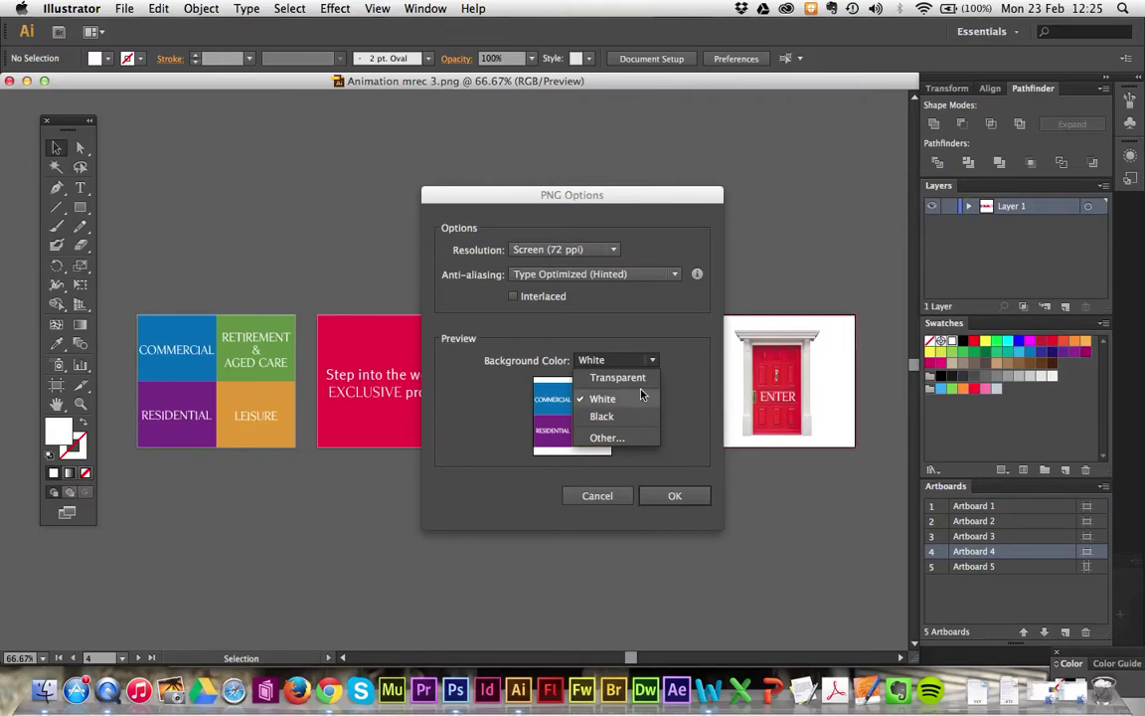
click(614, 403)
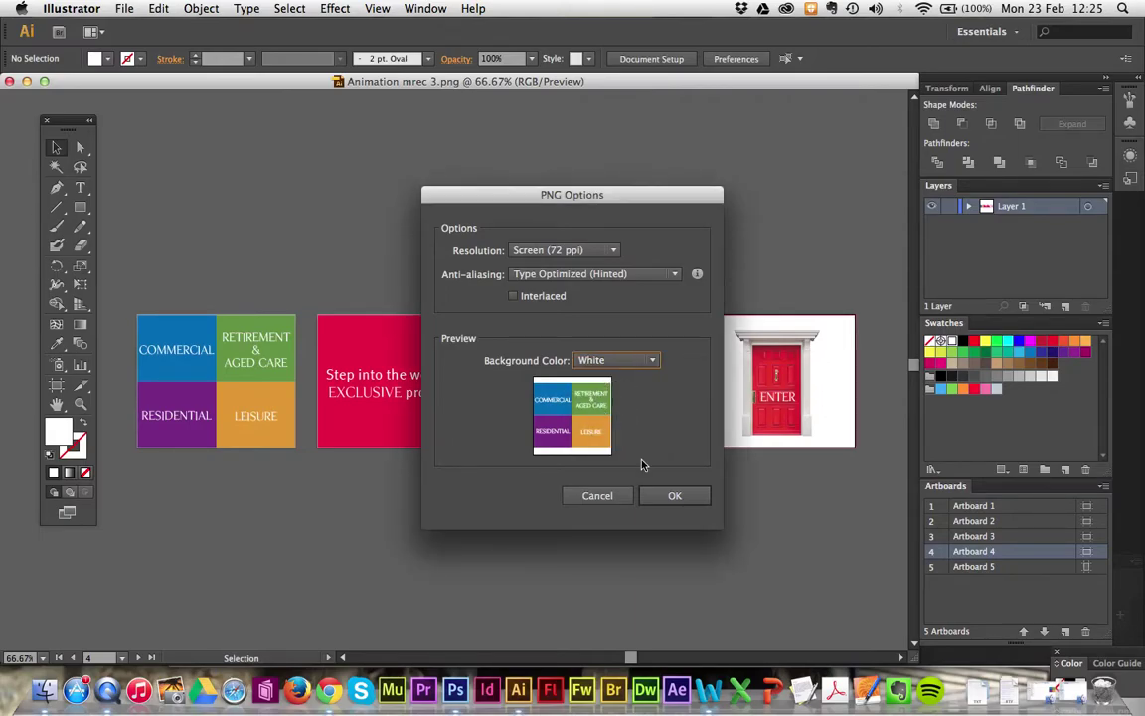
click(678, 496)
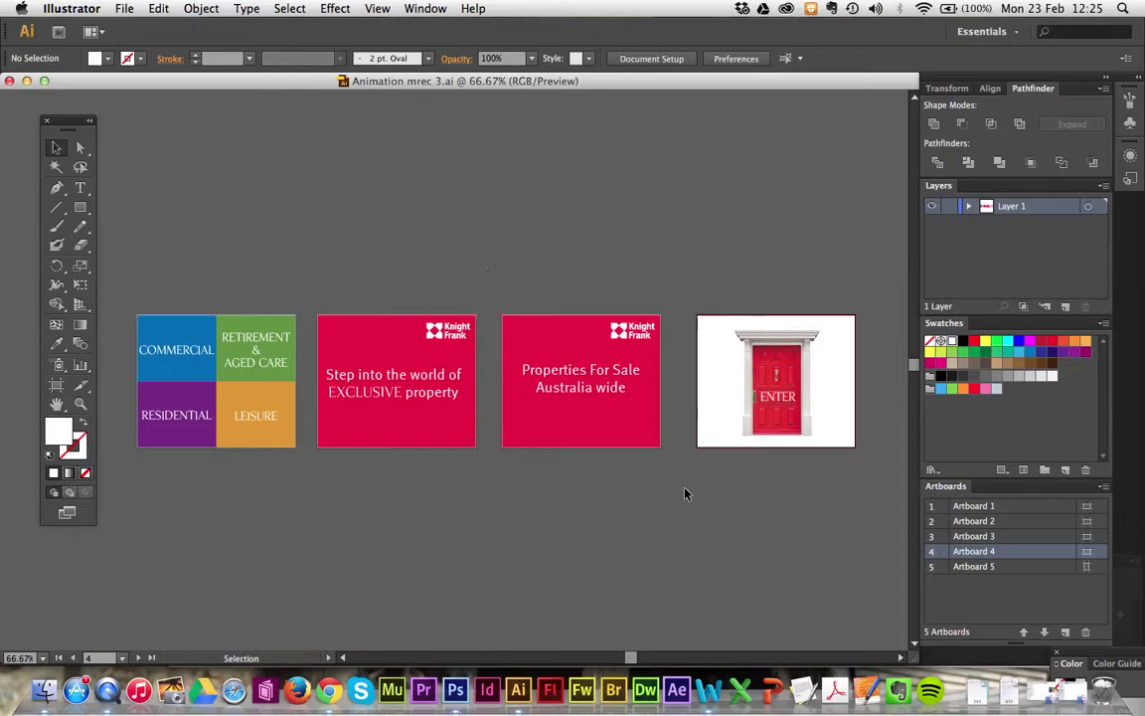
- In Finder's frames folder, delete the blank fifth PNG (3-05)
click(44, 689)
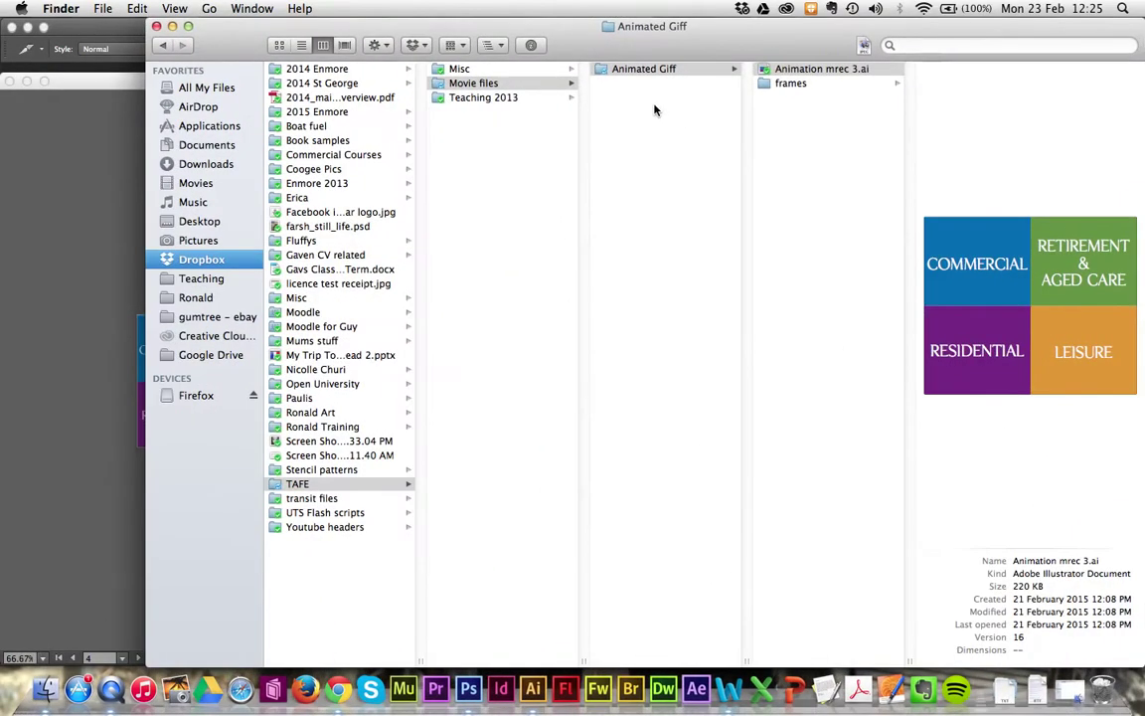
click(781, 83)
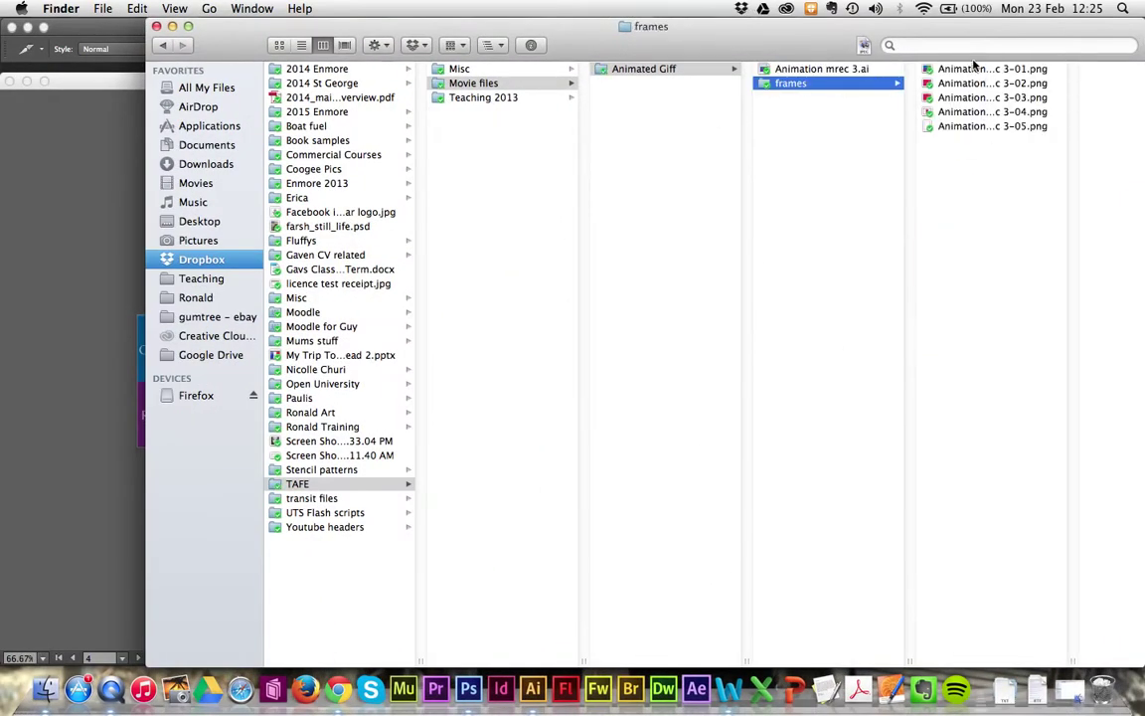
click(969, 127)
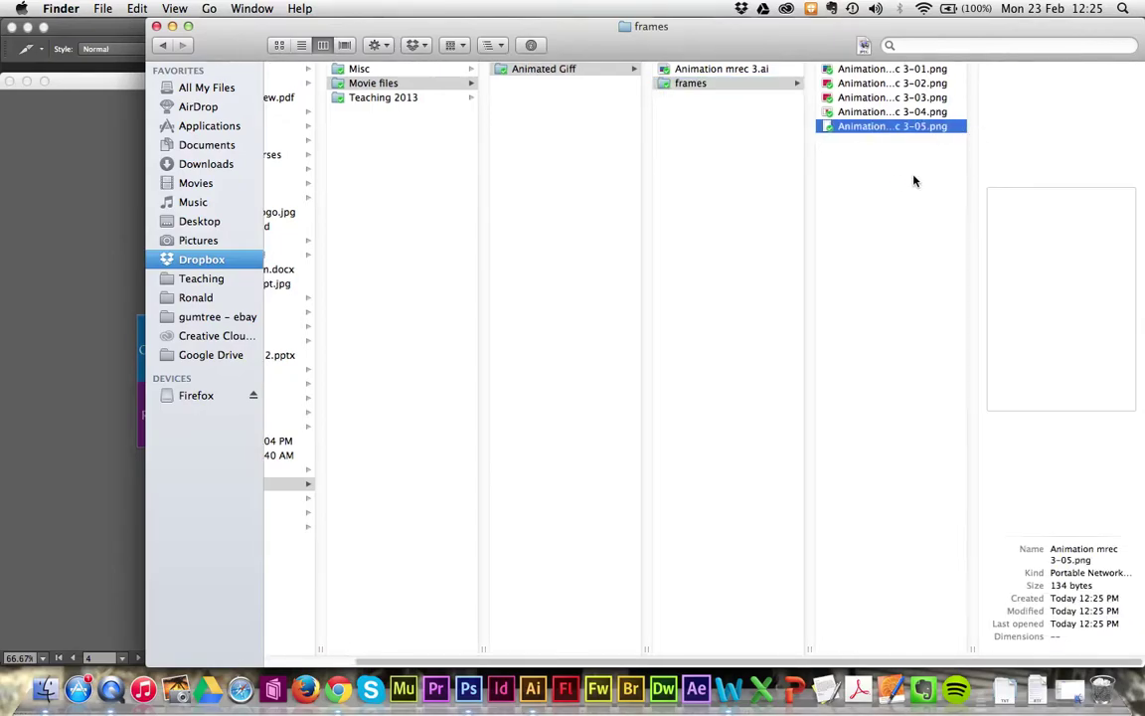
key(super+BackSpace)
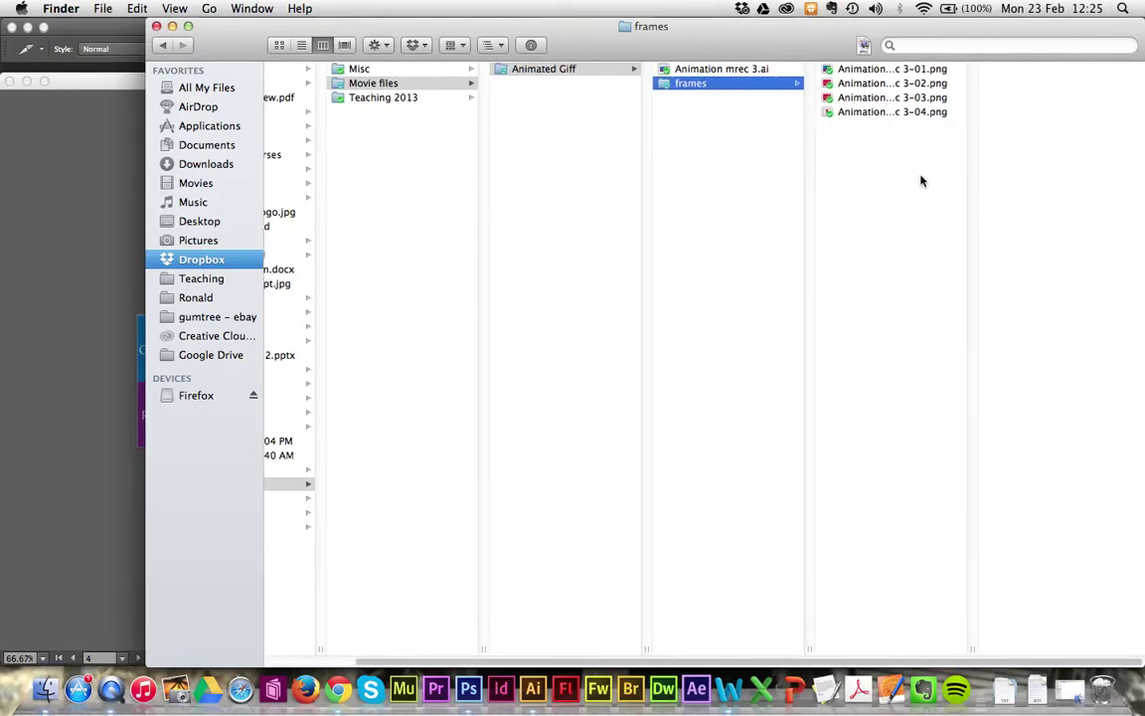
- Preview the remaining frame images 01–04, then switch to Photoshop
click(846, 72)
click(846, 84)
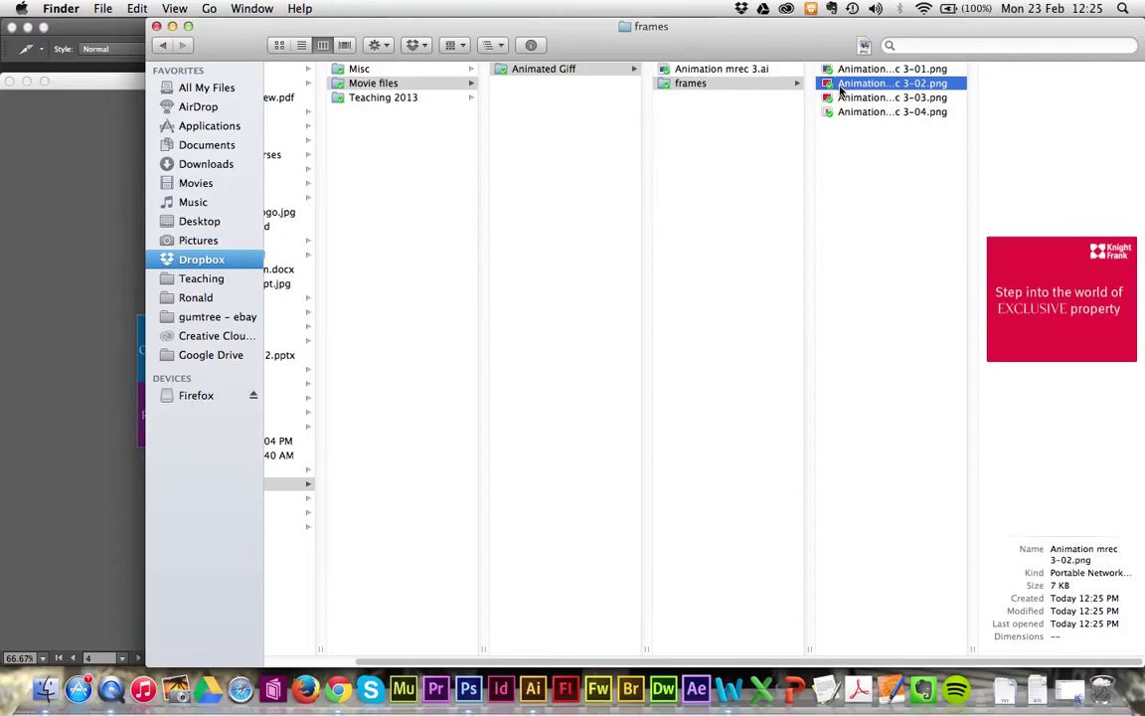
click(848, 98)
click(847, 111)
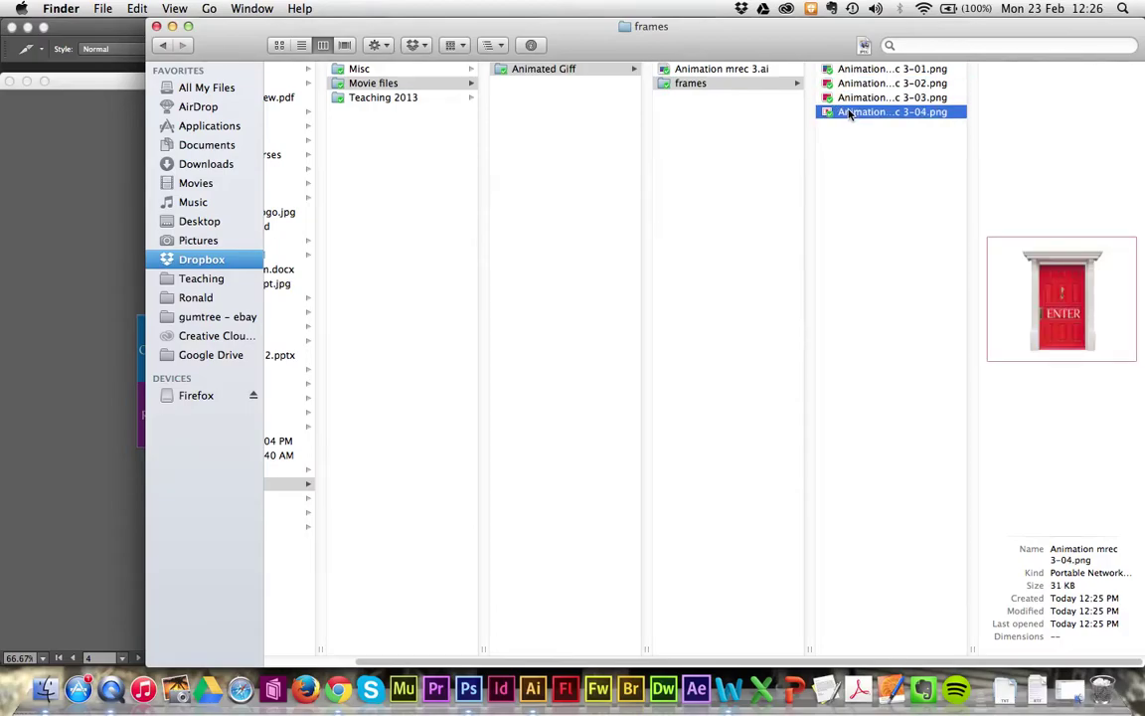
click(468, 688)
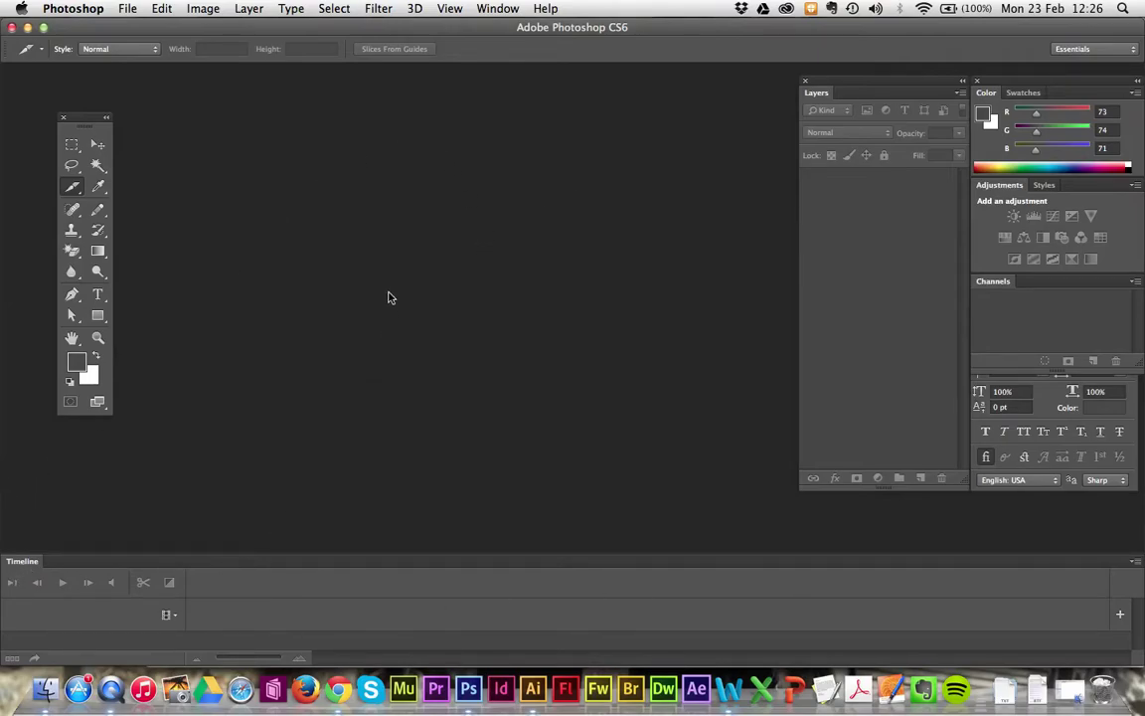
- Use Load Files into Stack to bring in all four Animation mrec 3 PNGs as layers
click(494, 10)
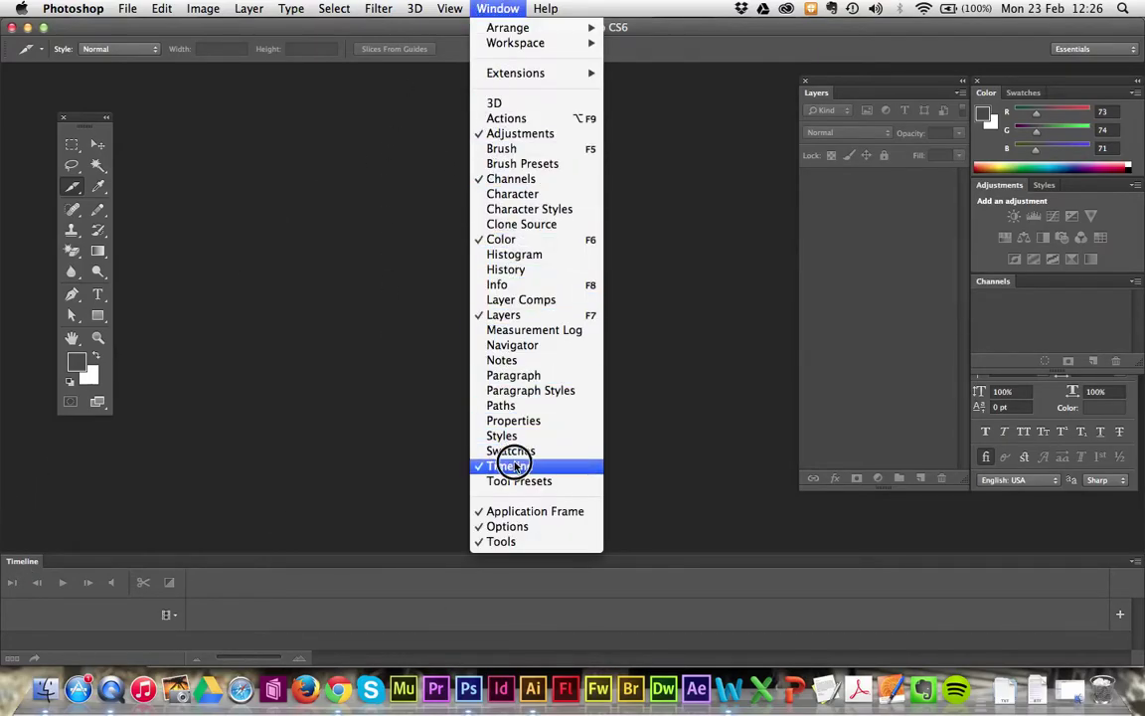
drag(505, 467, 613, 354)
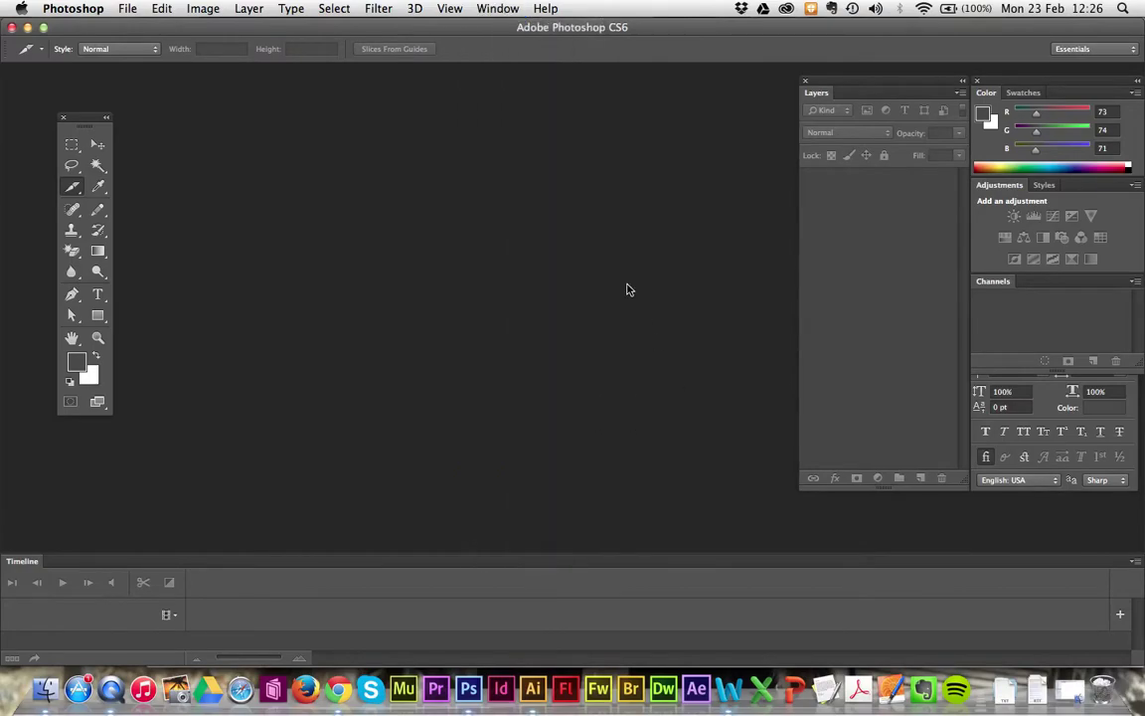
click(128, 9)
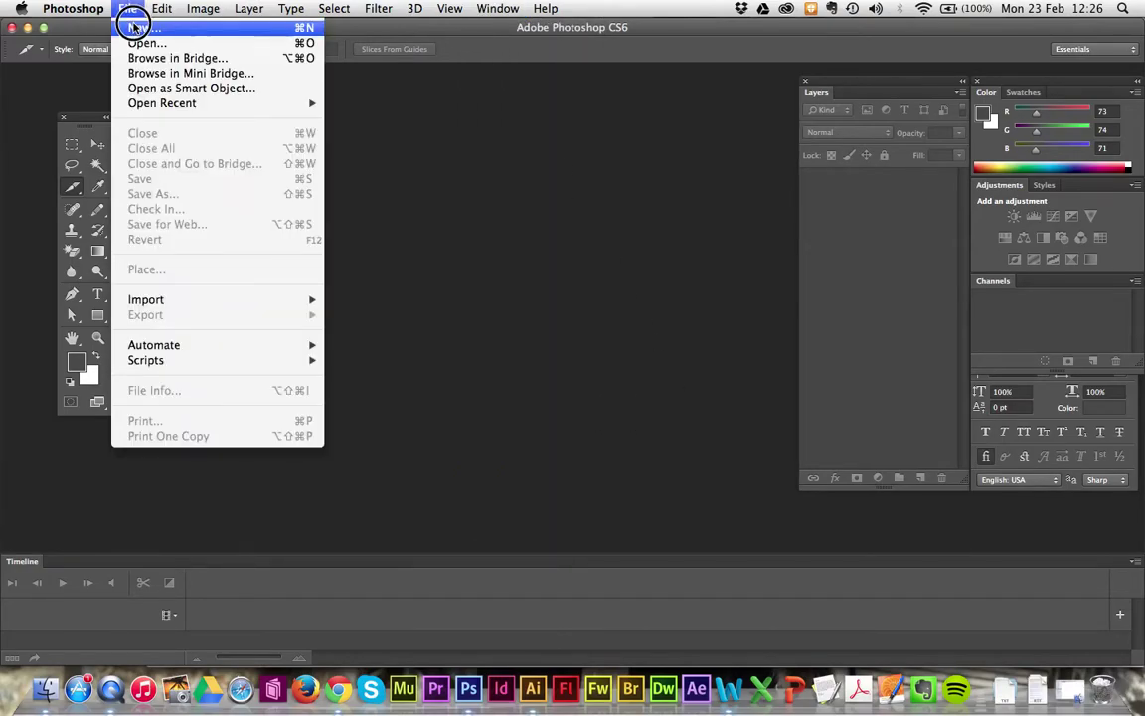
mouse_move(170, 367)
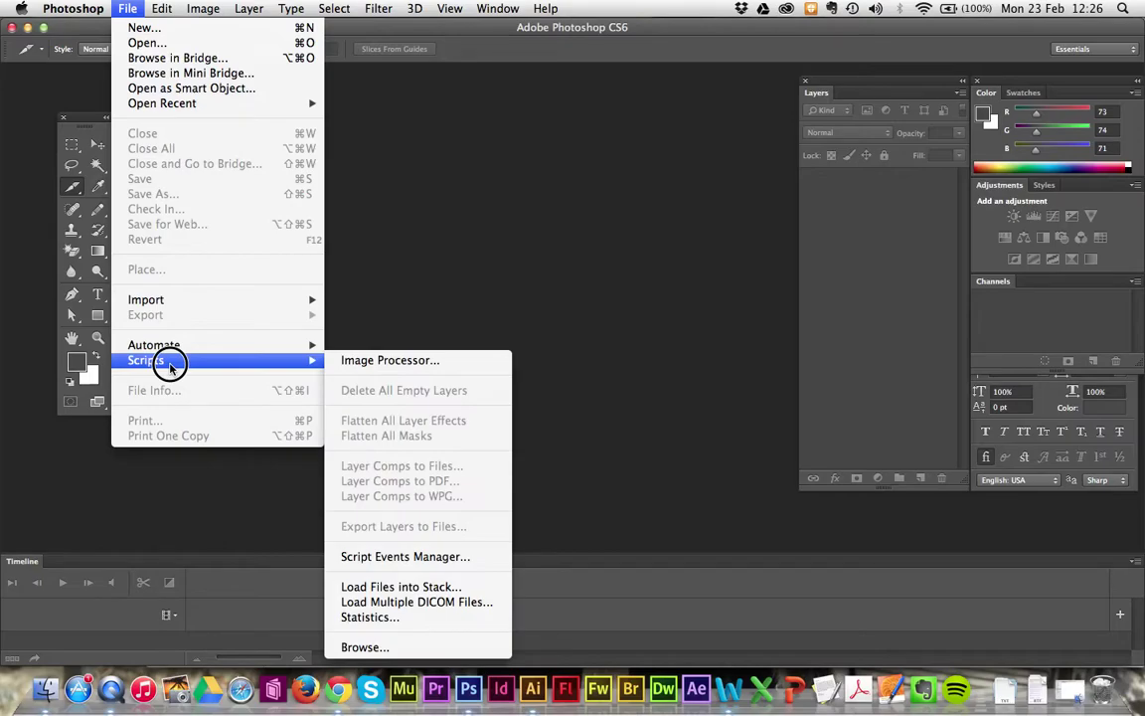
click(373, 586)
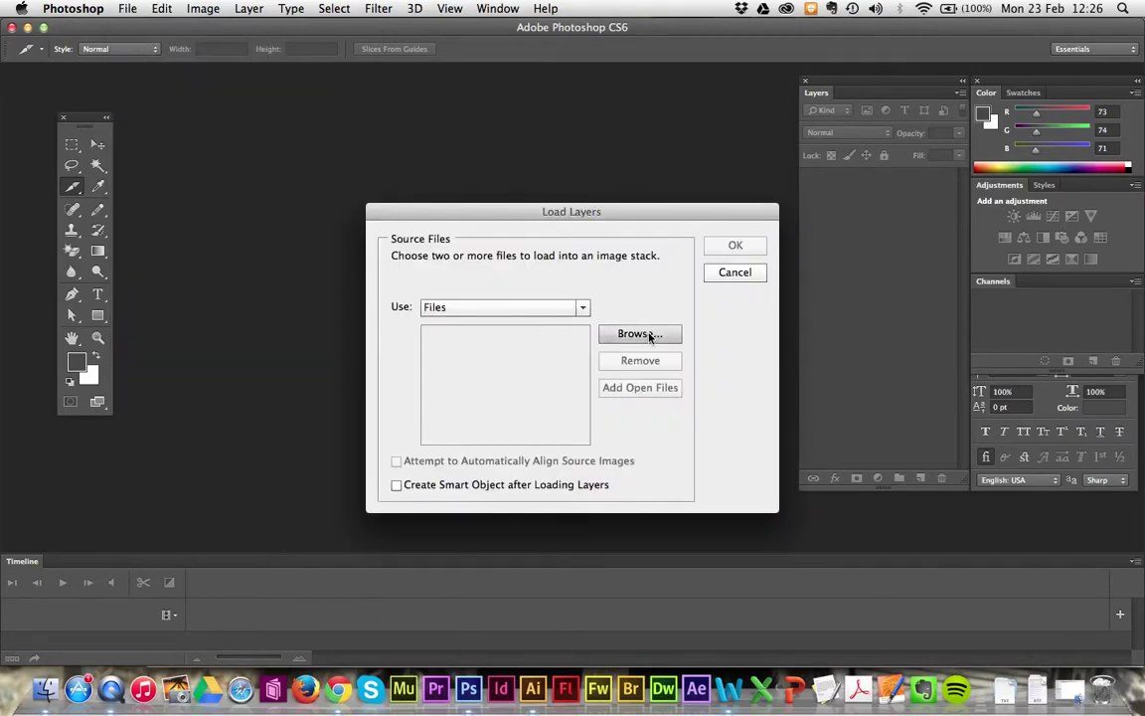
click(649, 334)
click(879, 217)
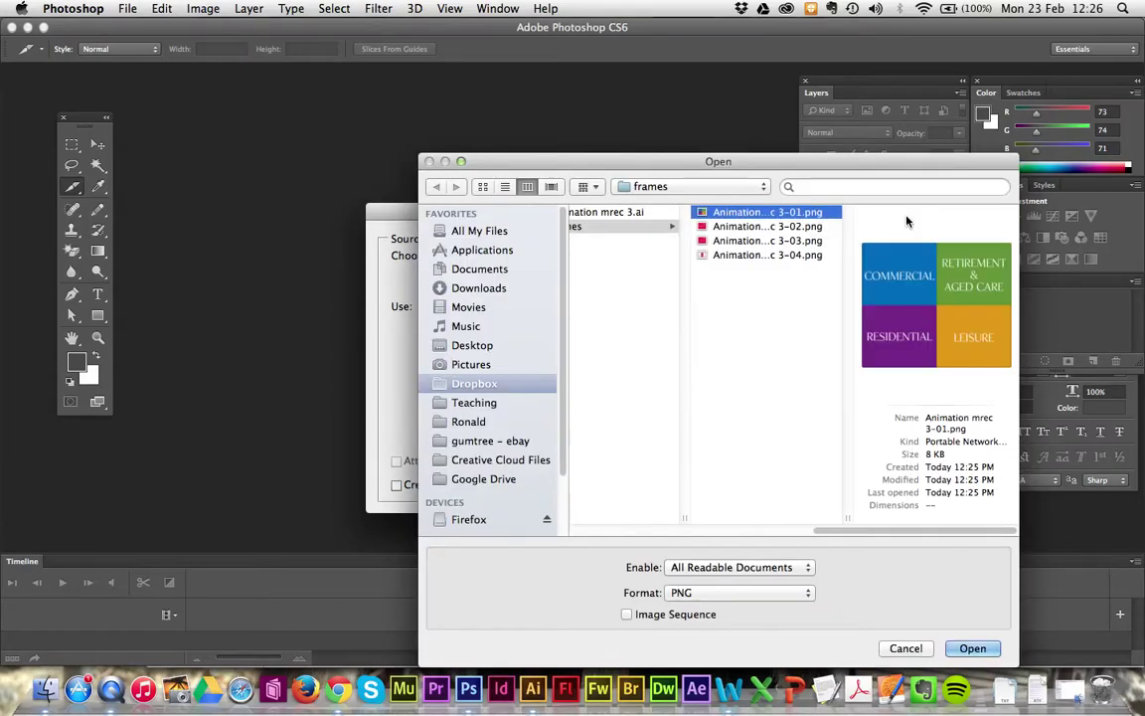
drag(736, 217, 731, 258)
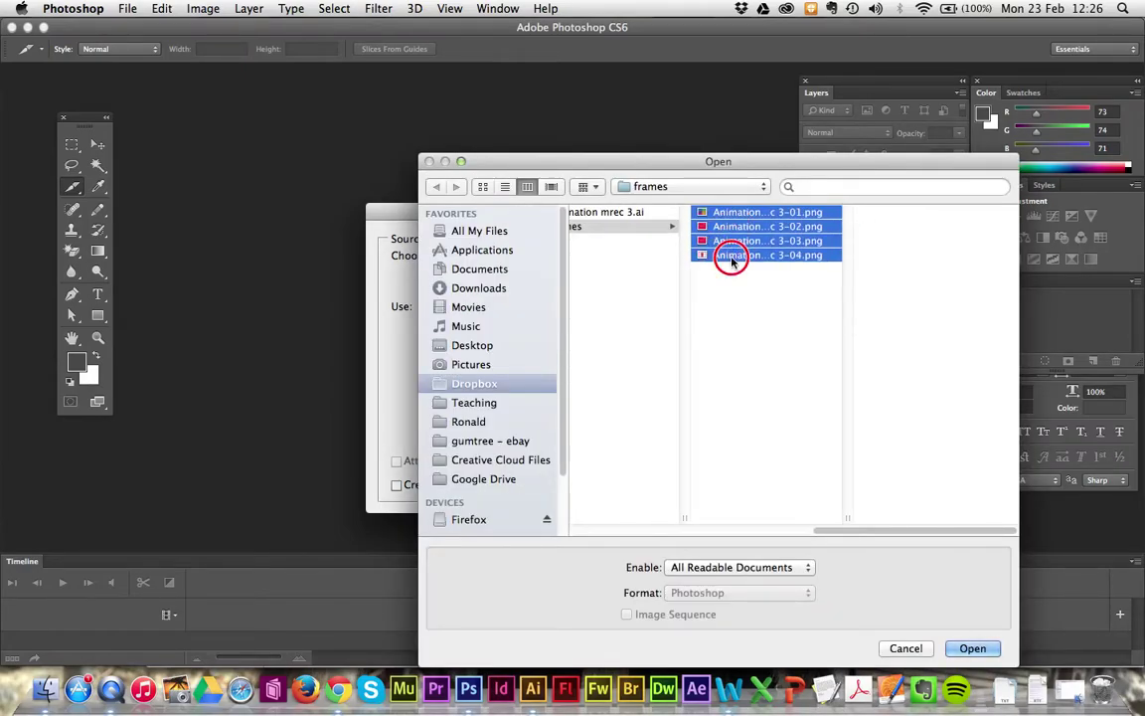
click(976, 648)
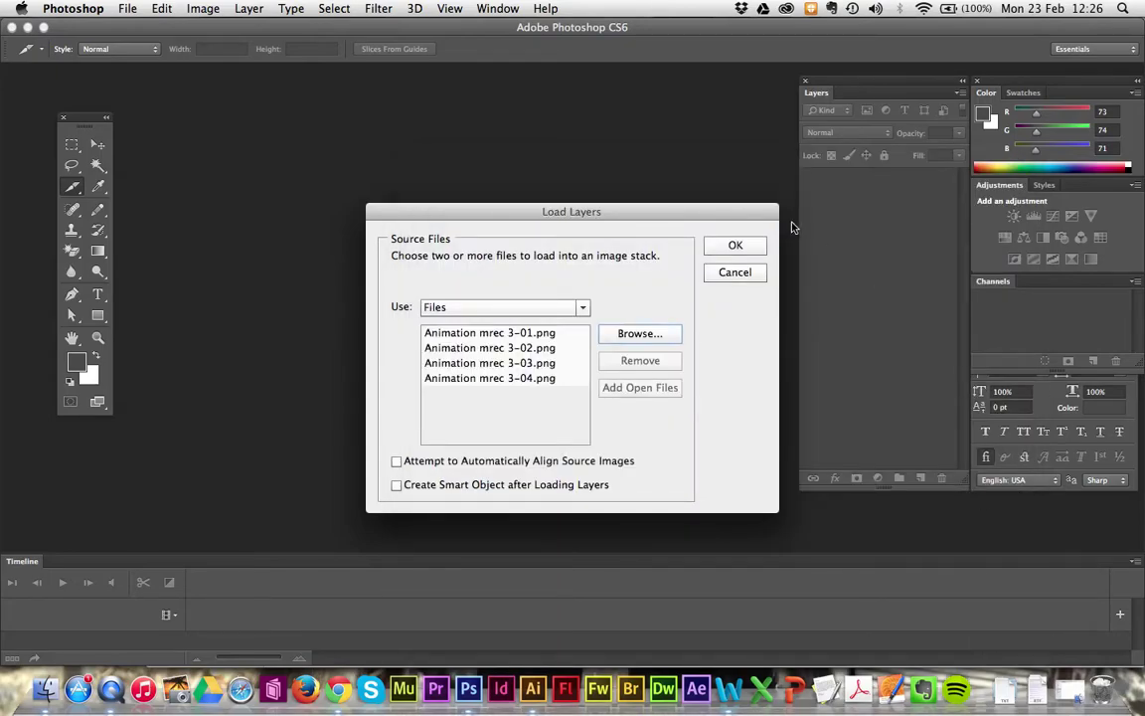
click(734, 244)
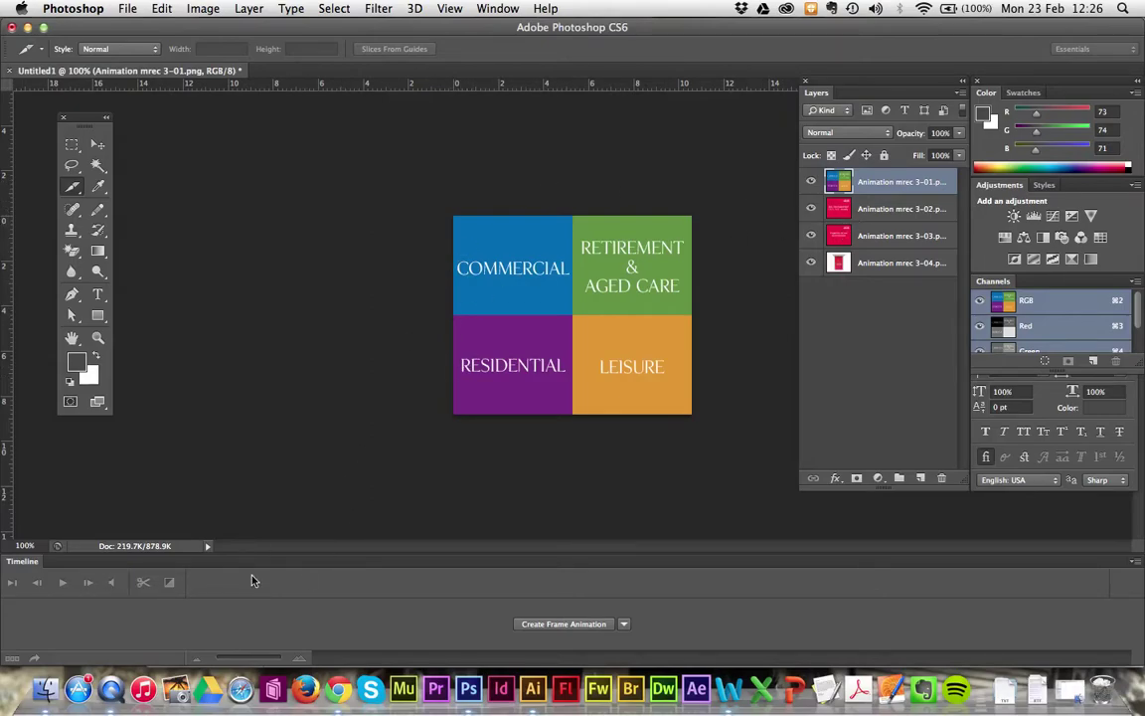
- Create a frame animation timeline
click(624, 626)
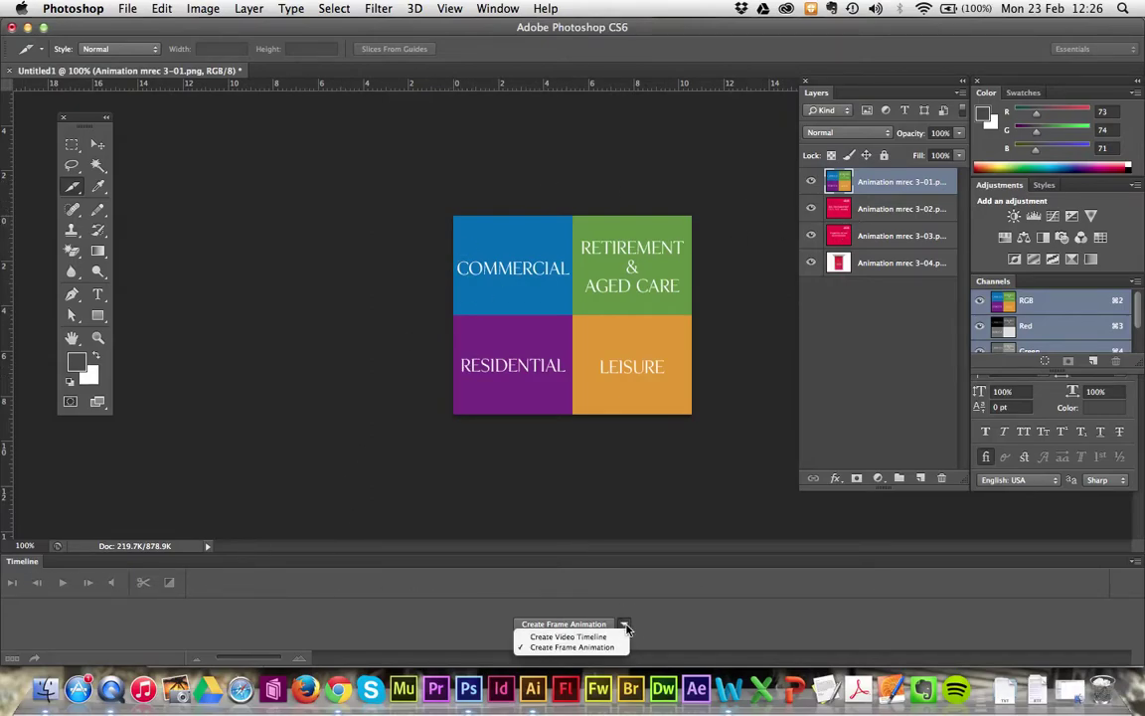
click(574, 648)
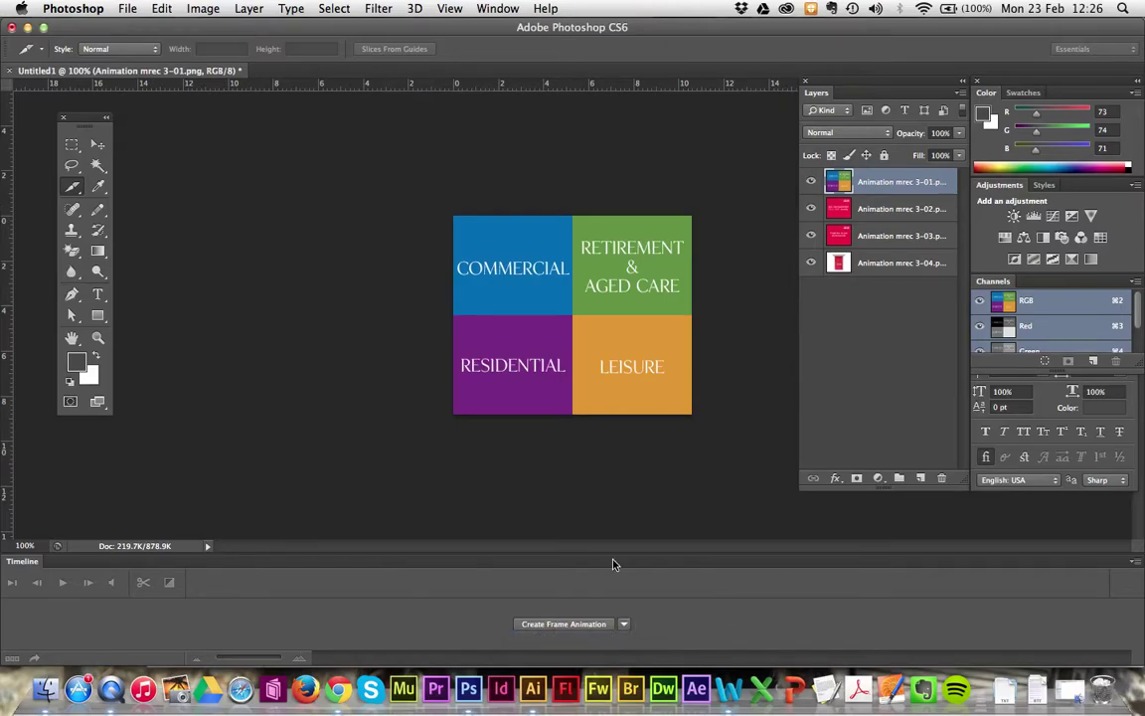
click(546, 624)
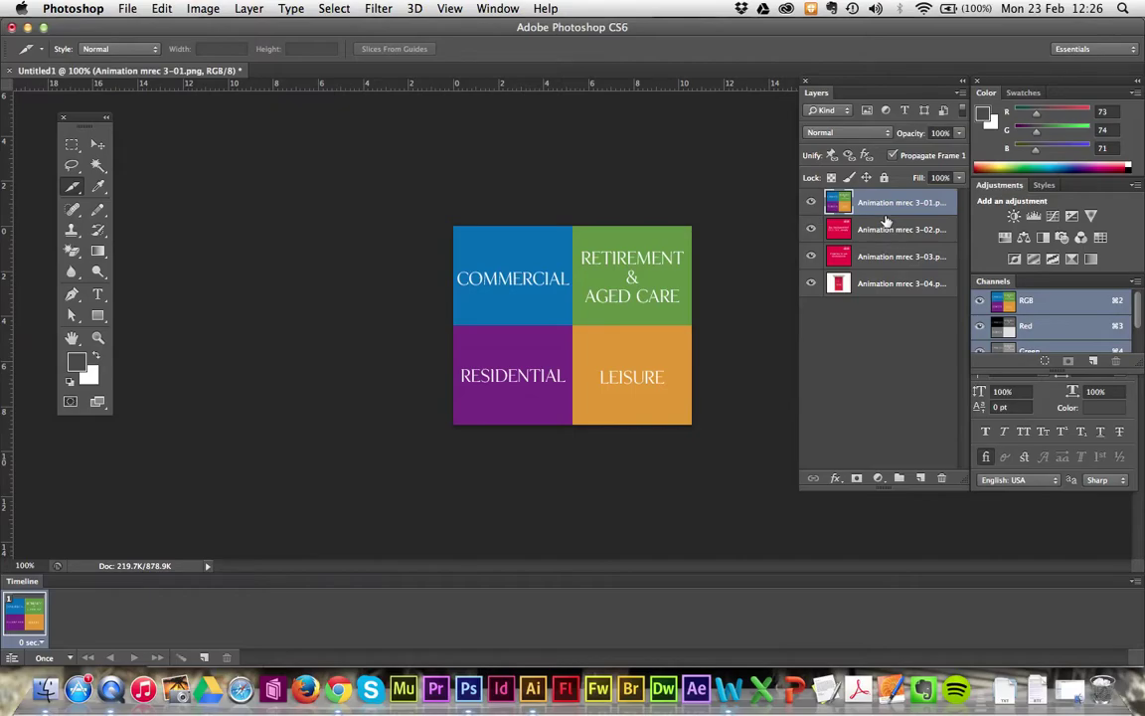
- Make frames from layers and drag the red door frame to the last slot
click(1138, 585)
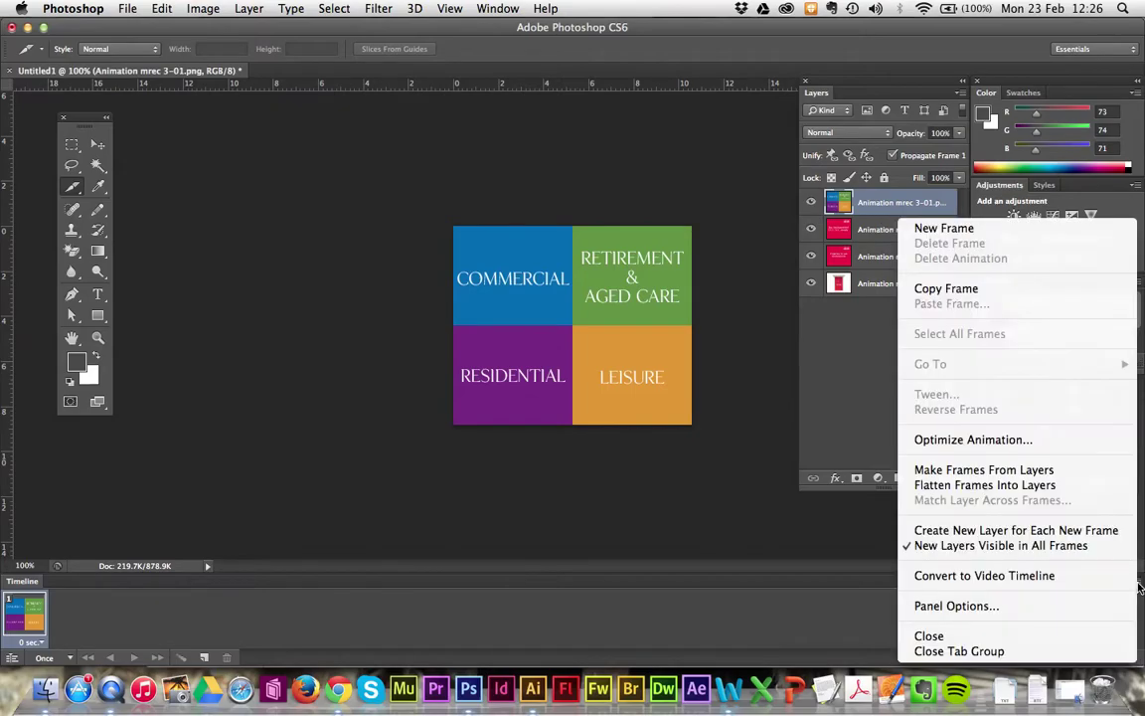
click(1011, 471)
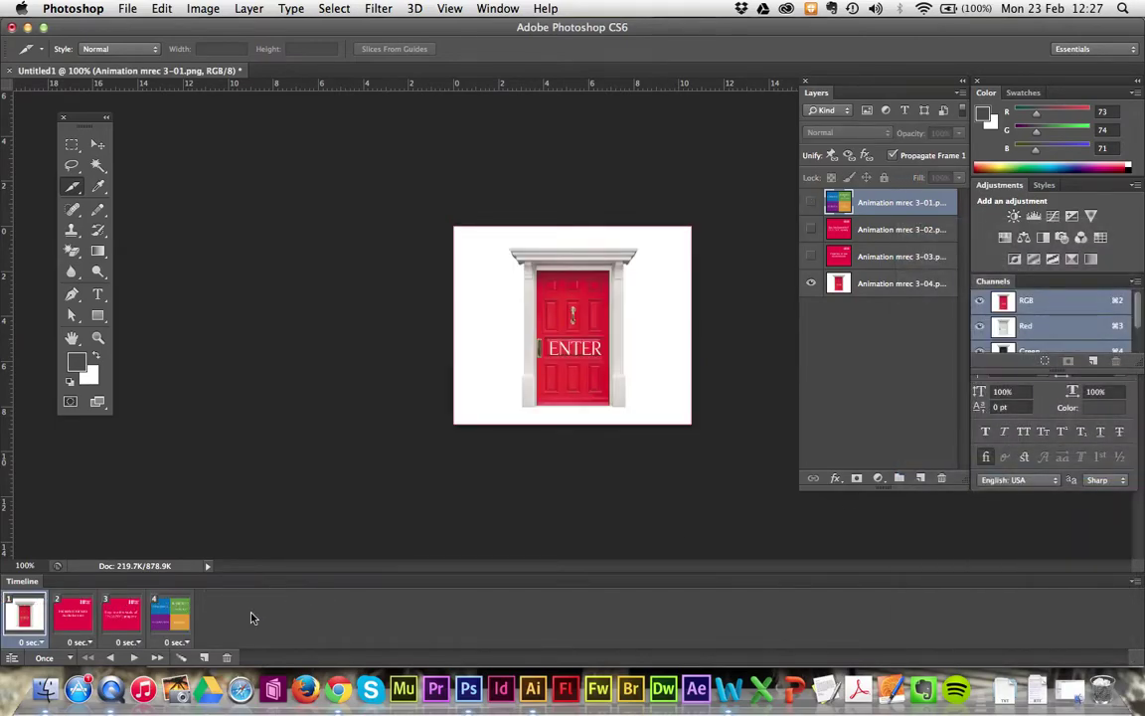
drag(24, 622, 179, 613)
- Put the four-colour grid frame in slot 1 and set looping to Forever
drag(72, 617, 22, 614)
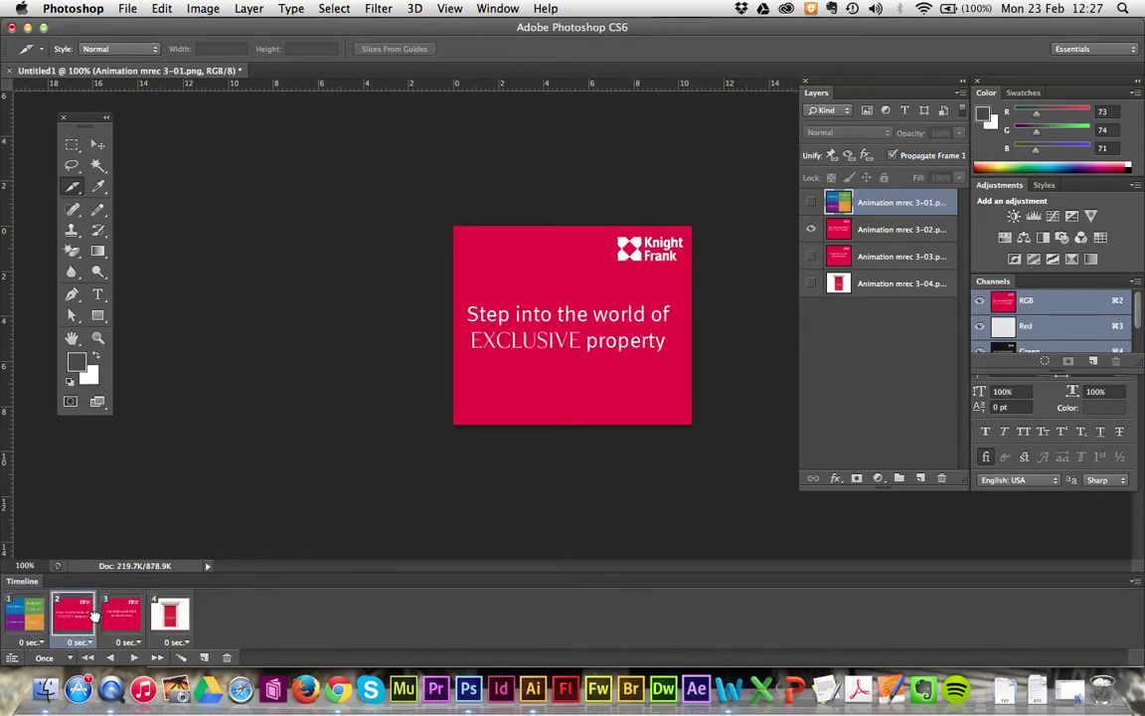
click(30, 624)
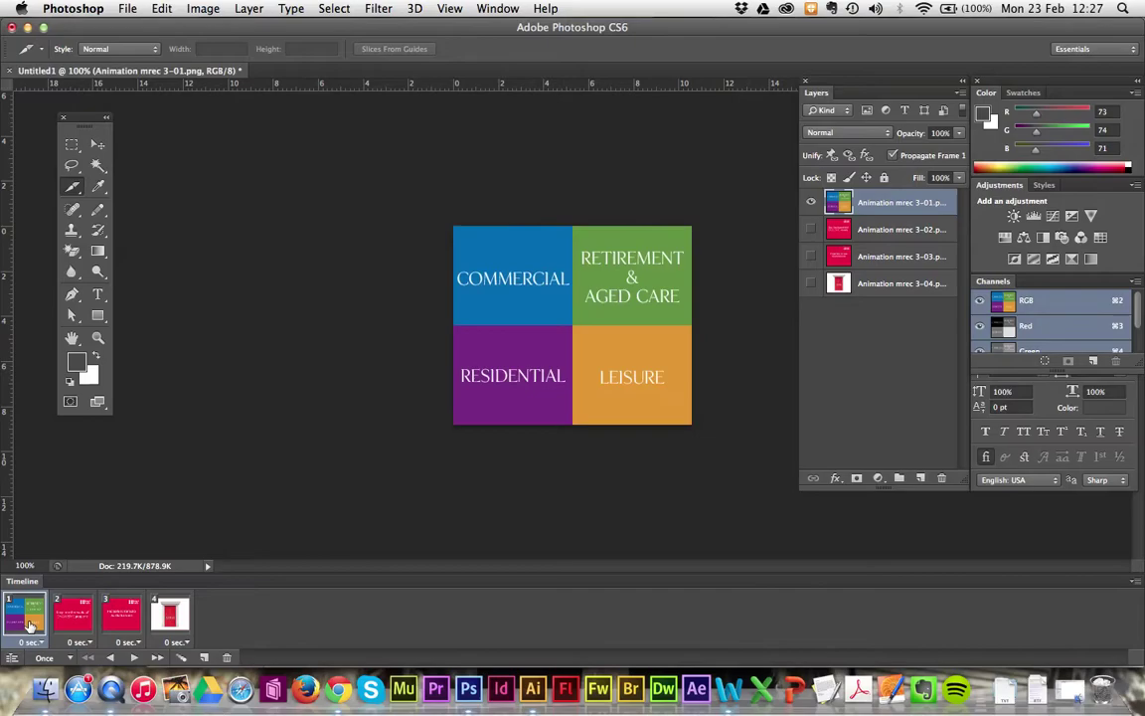
click(67, 658)
click(44, 564)
- Play and stop the animation preview, then select door frame 4's delay
click(132, 658)
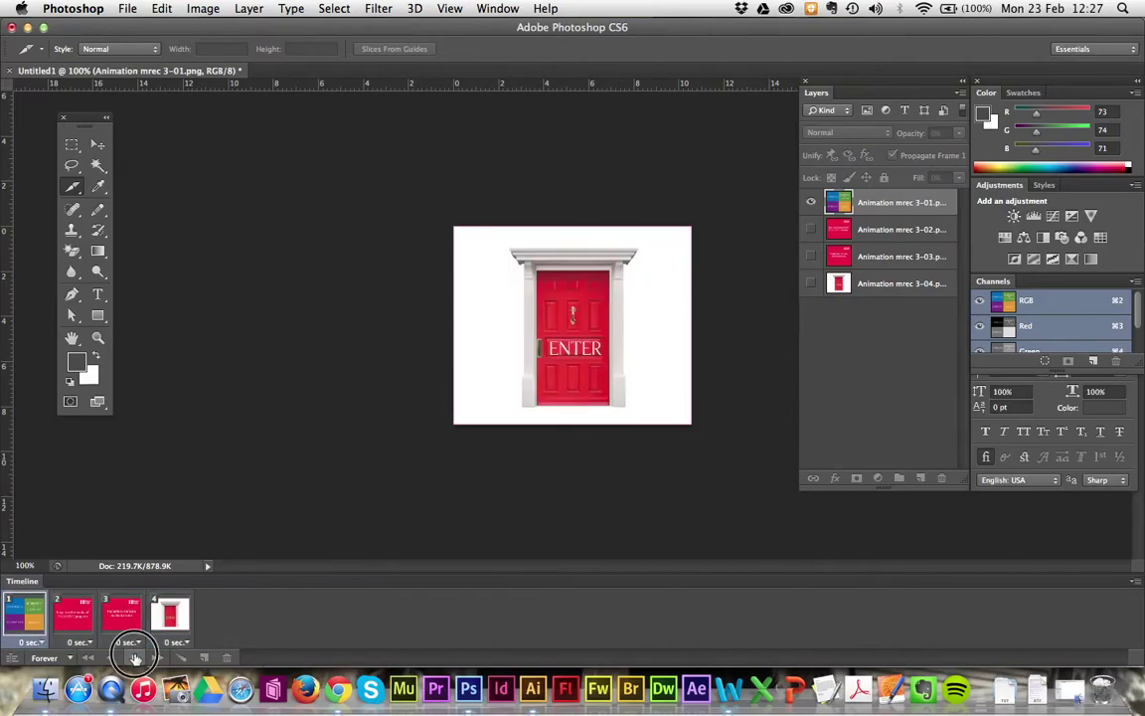
click(133, 656)
click(169, 616)
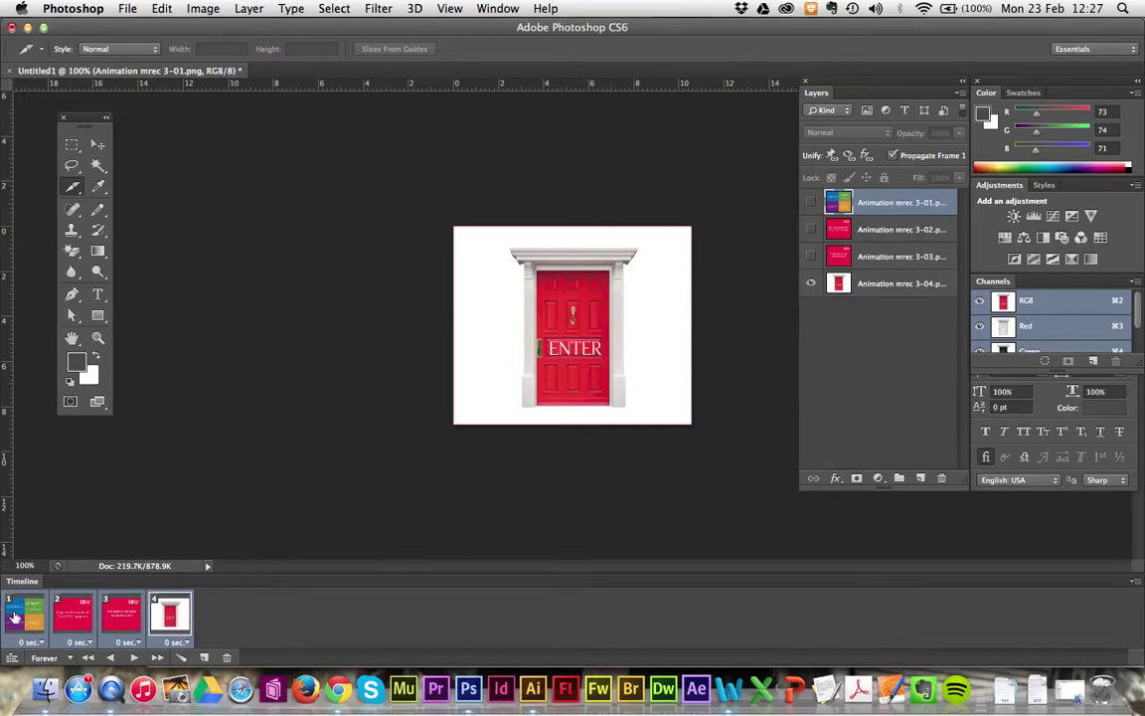
click(177, 642)
- Give all frames a 1-second delay, then set frame 1 to 2 seconds
click(184, 569)
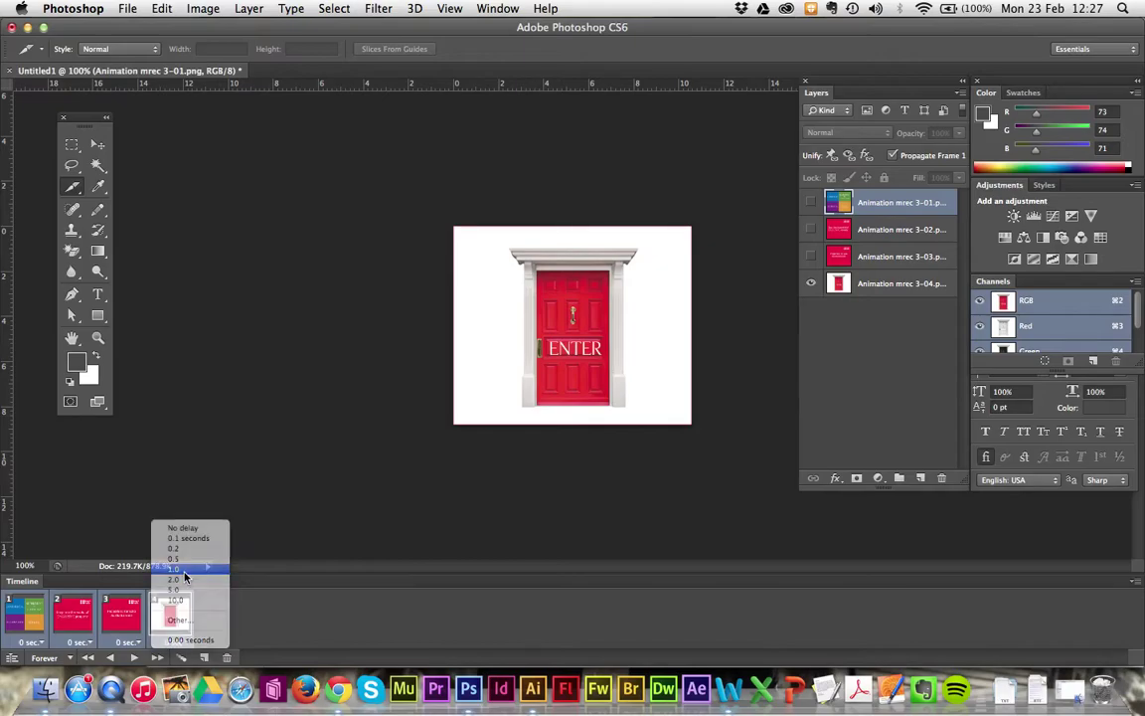
click(39, 621)
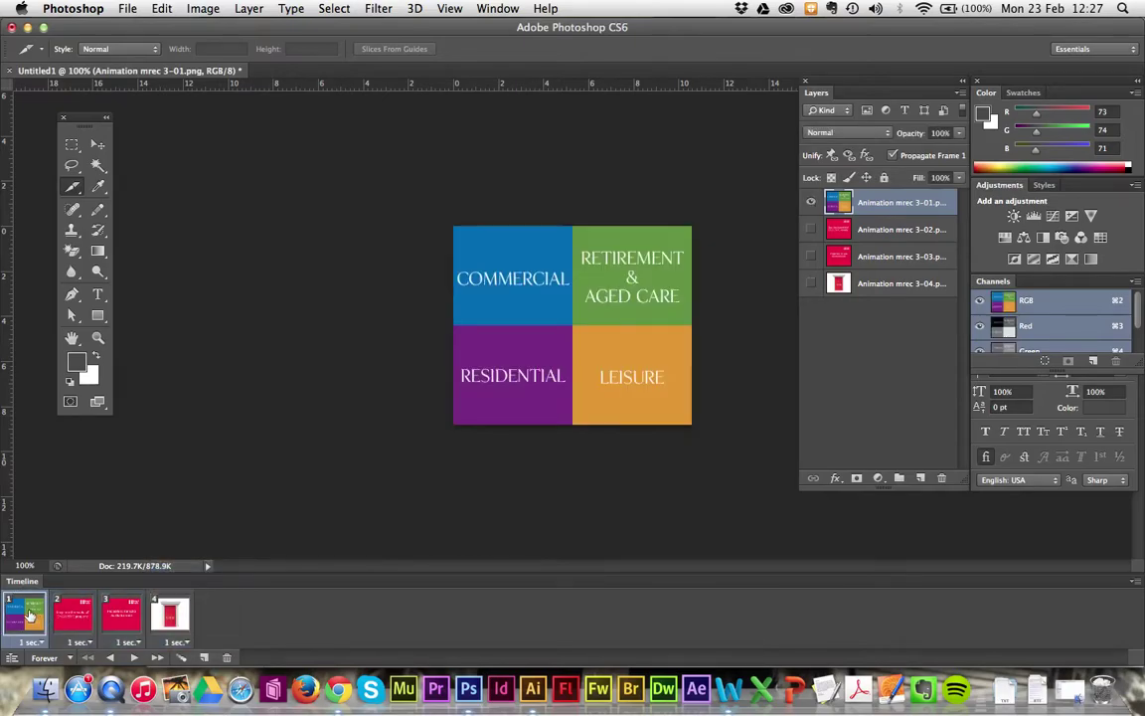
click(41, 643)
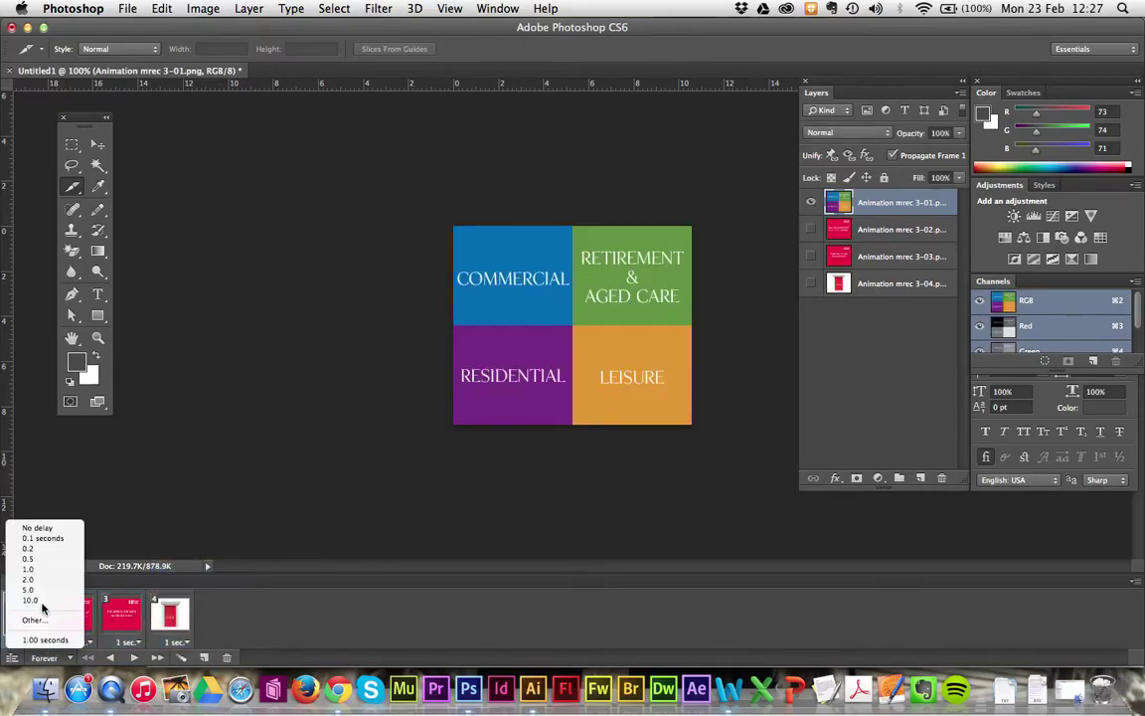
click(40, 581)
- Review frames 1–4 on the canvas and play the animation to check timing
click(161, 611)
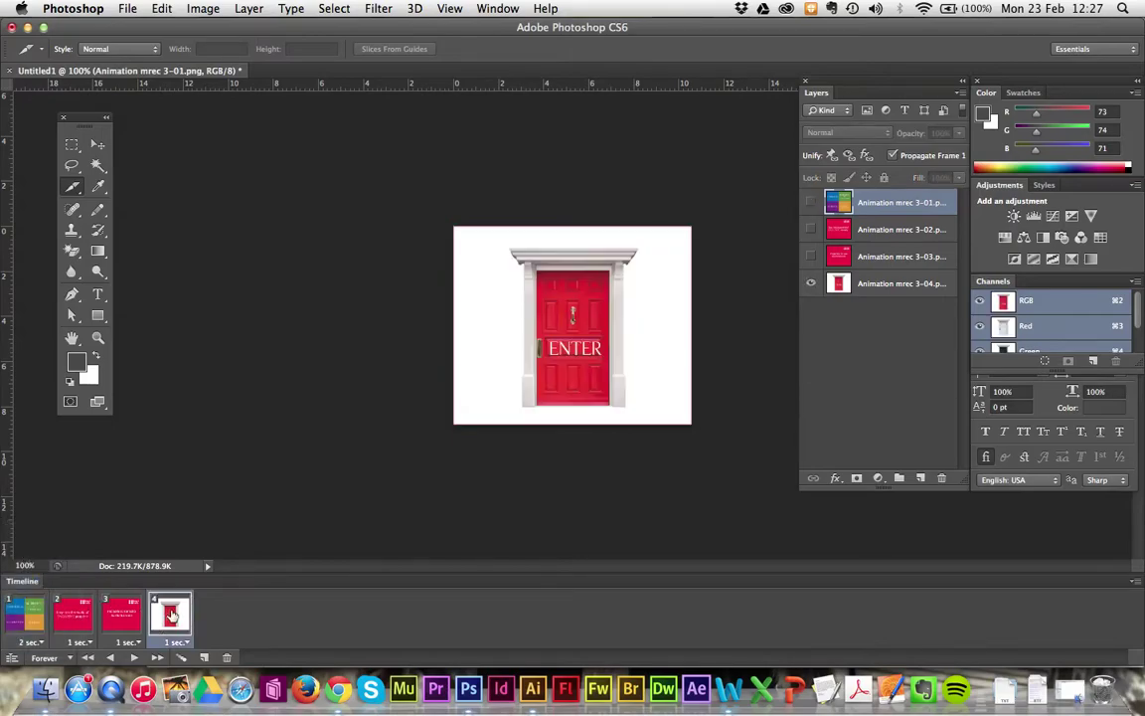
click(72, 613)
click(25, 618)
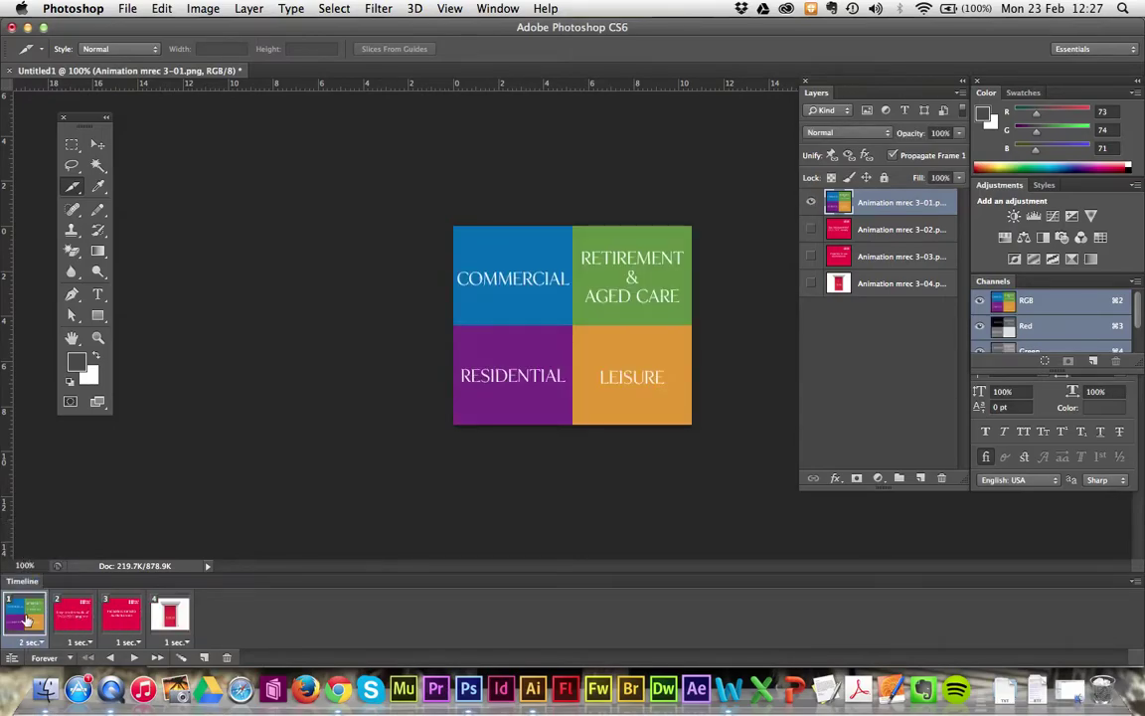
click(76, 619)
click(118, 616)
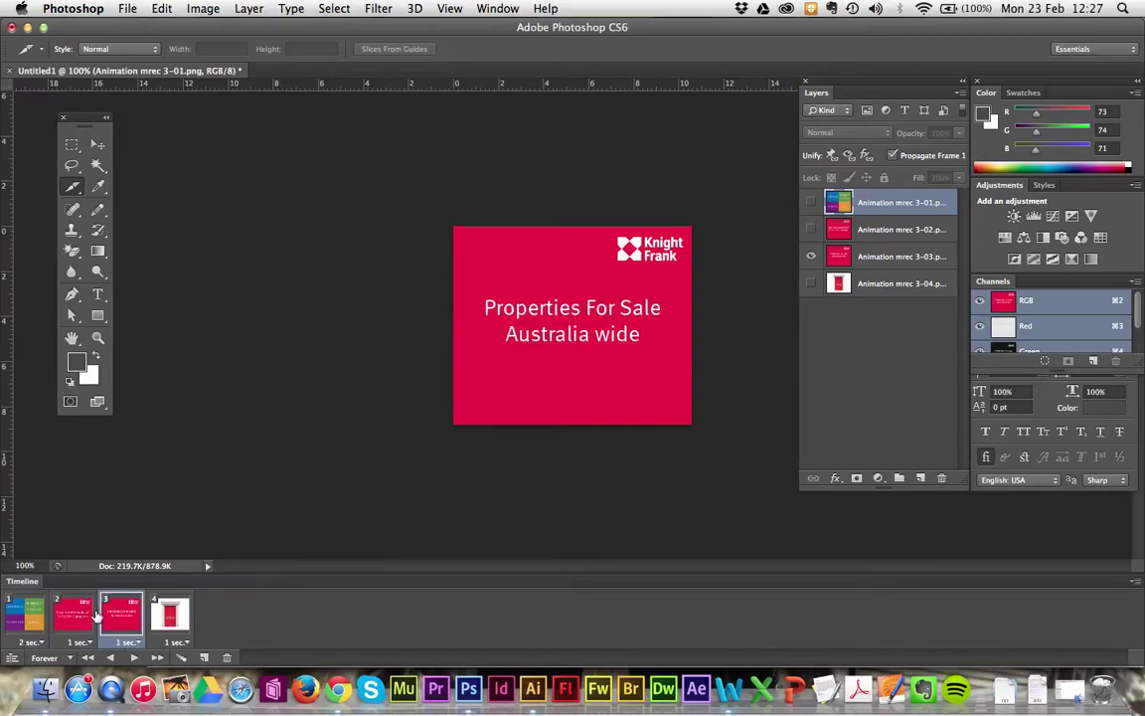
click(77, 616)
click(171, 612)
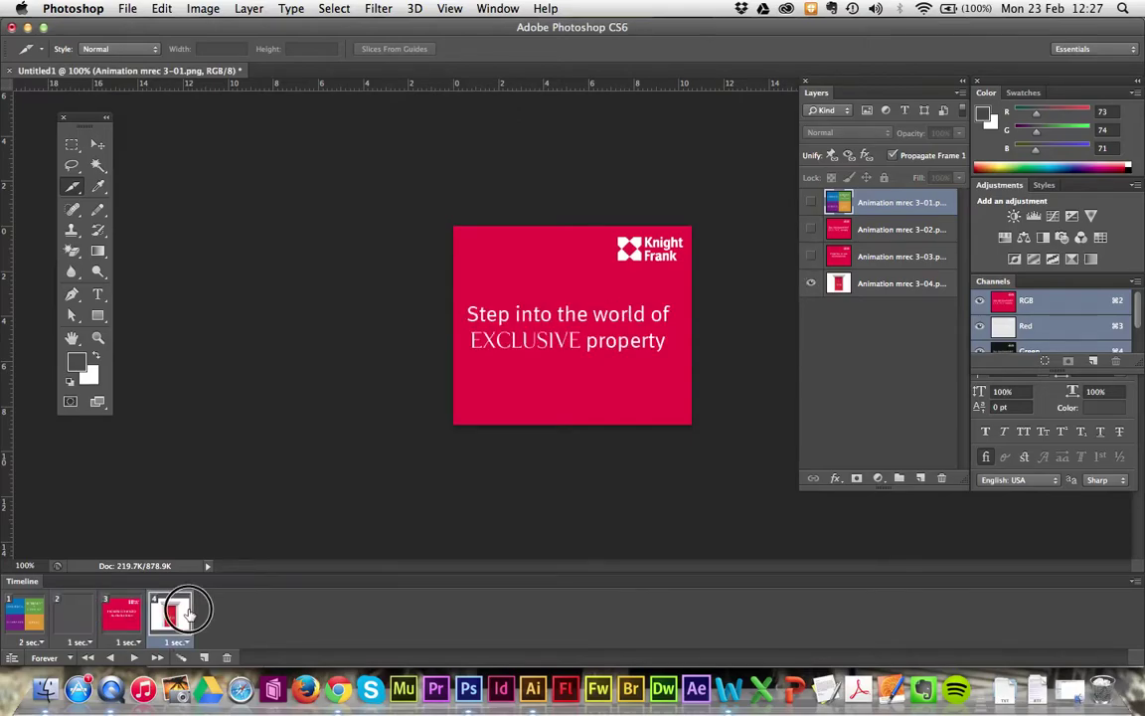
click(134, 658)
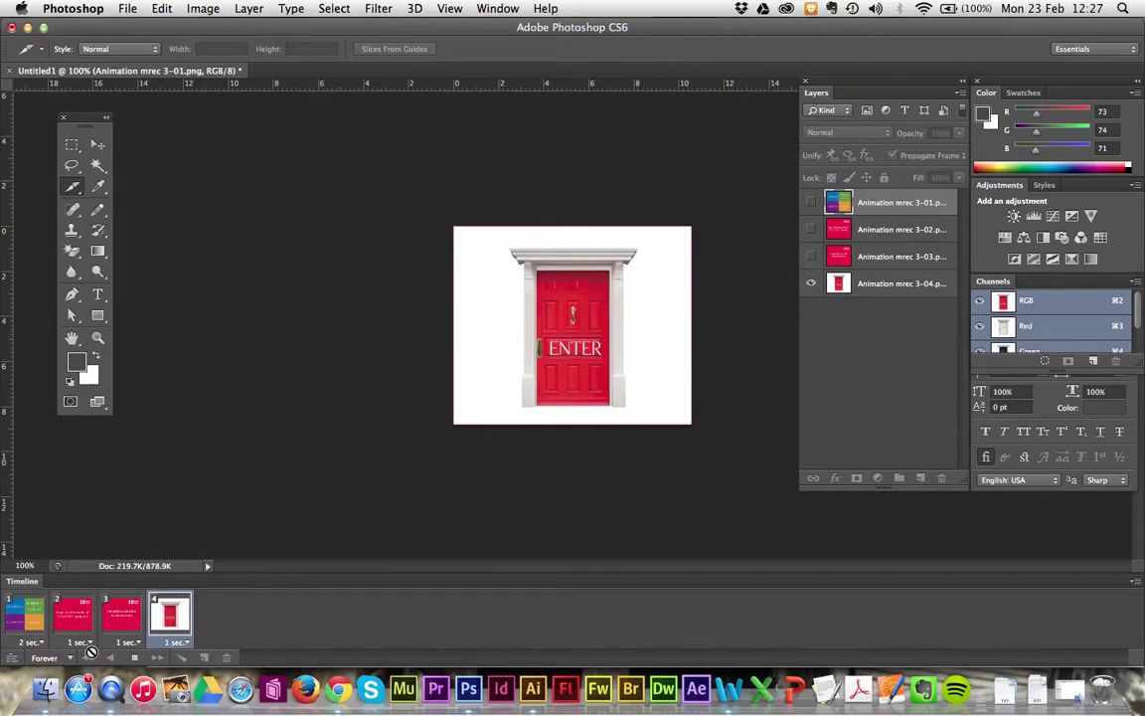
- Set frames 2 and 3 to a 2-second delay each
click(130, 642)
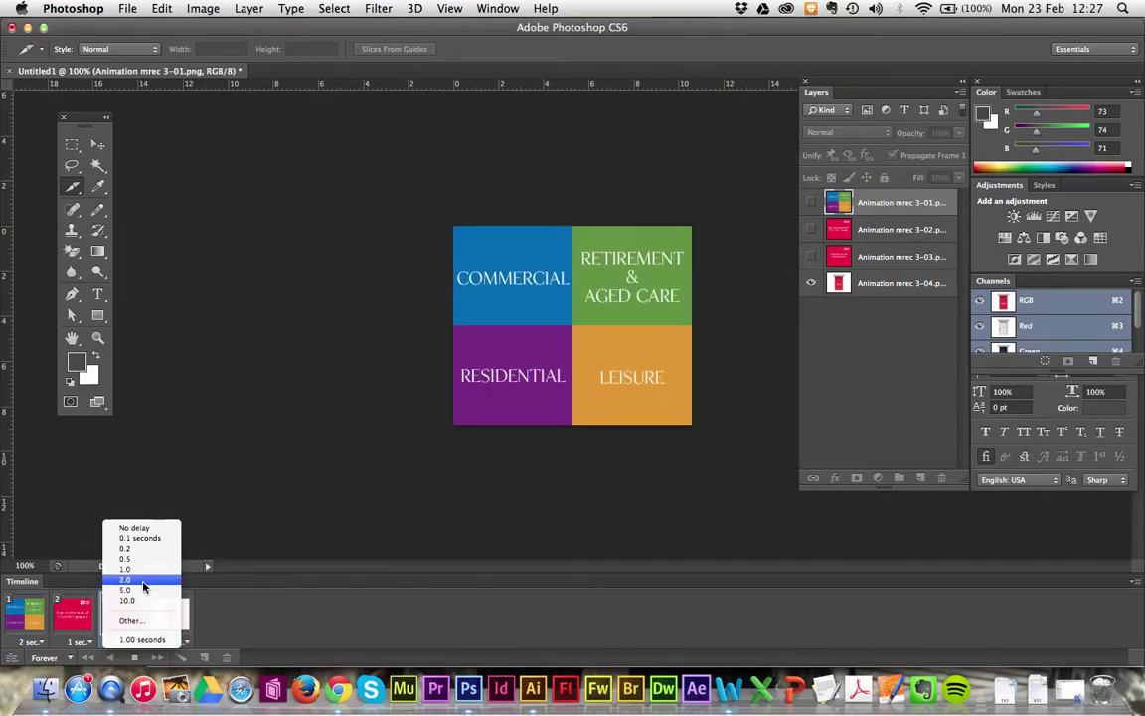
click(138, 587)
click(81, 642)
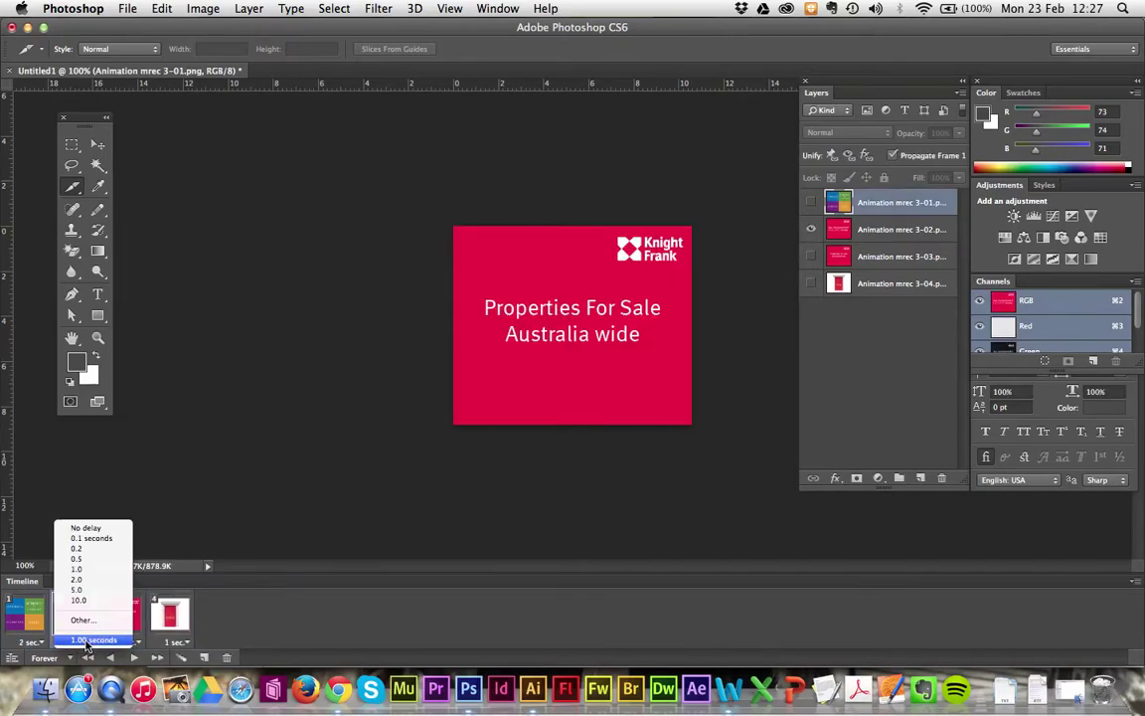
click(88, 579)
click(134, 644)
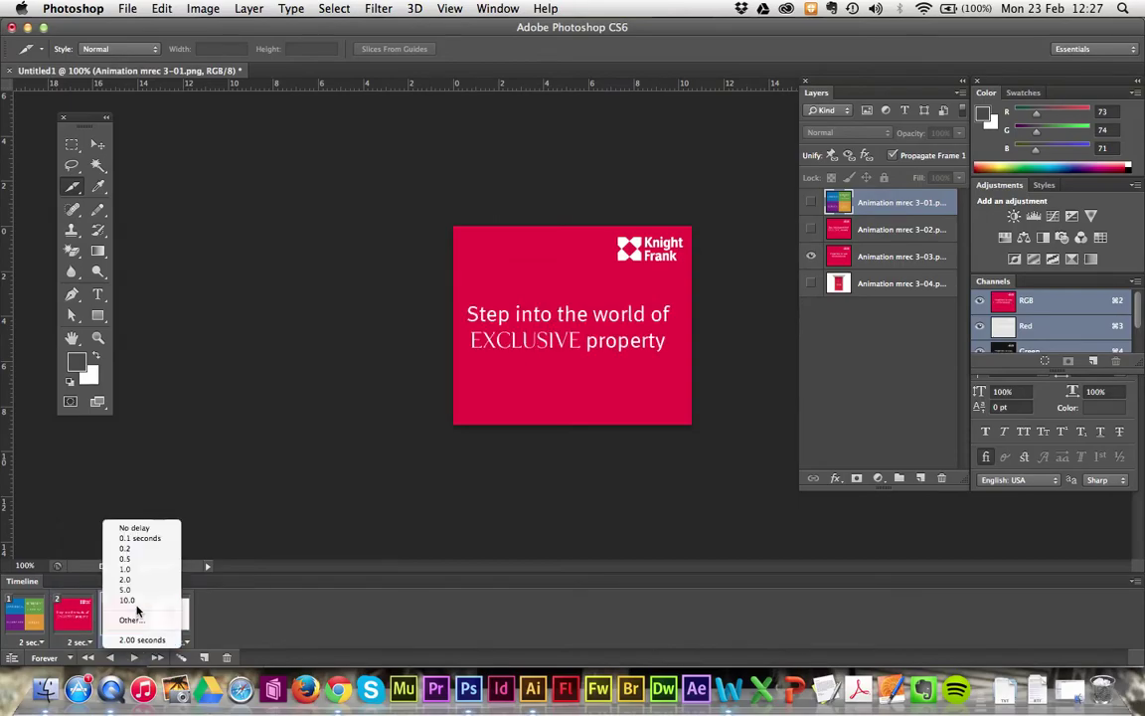
click(139, 585)
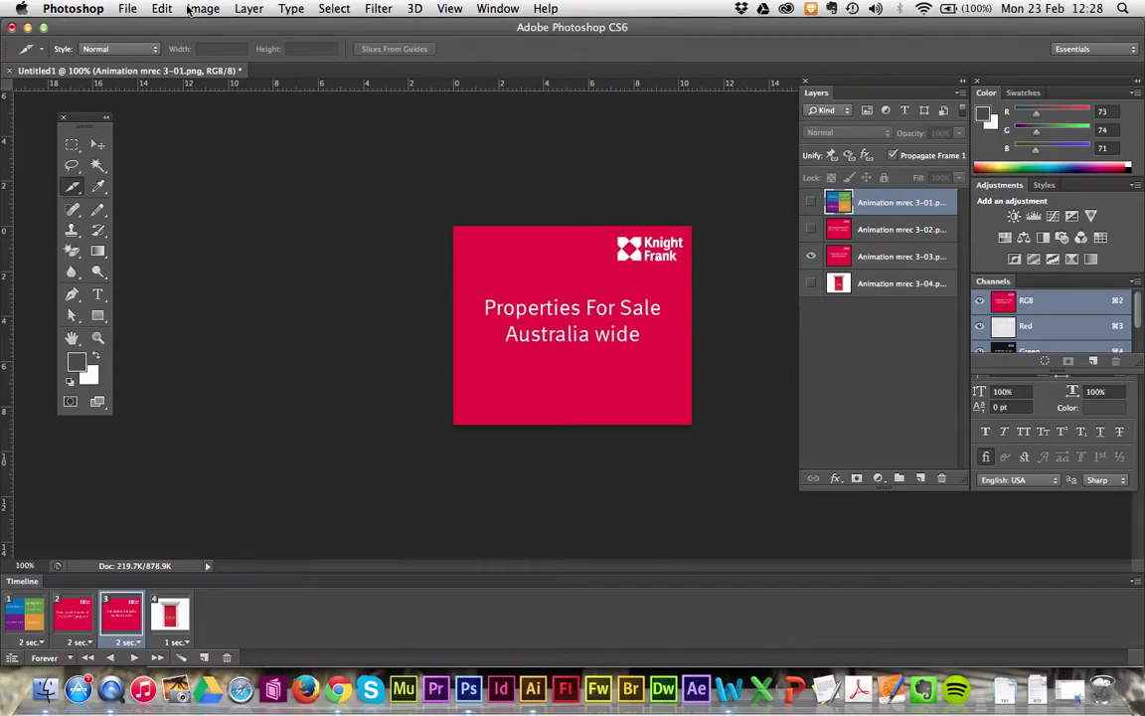
click(127, 9)
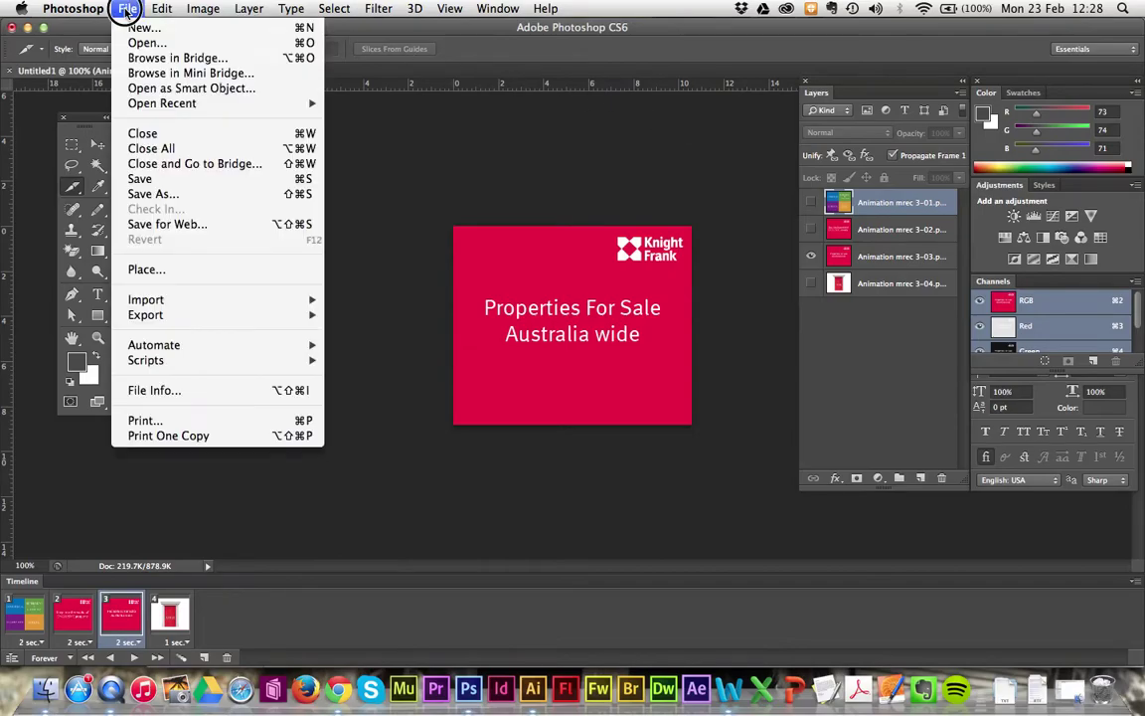
- Open the Save for Web preview of the animation
click(183, 226)
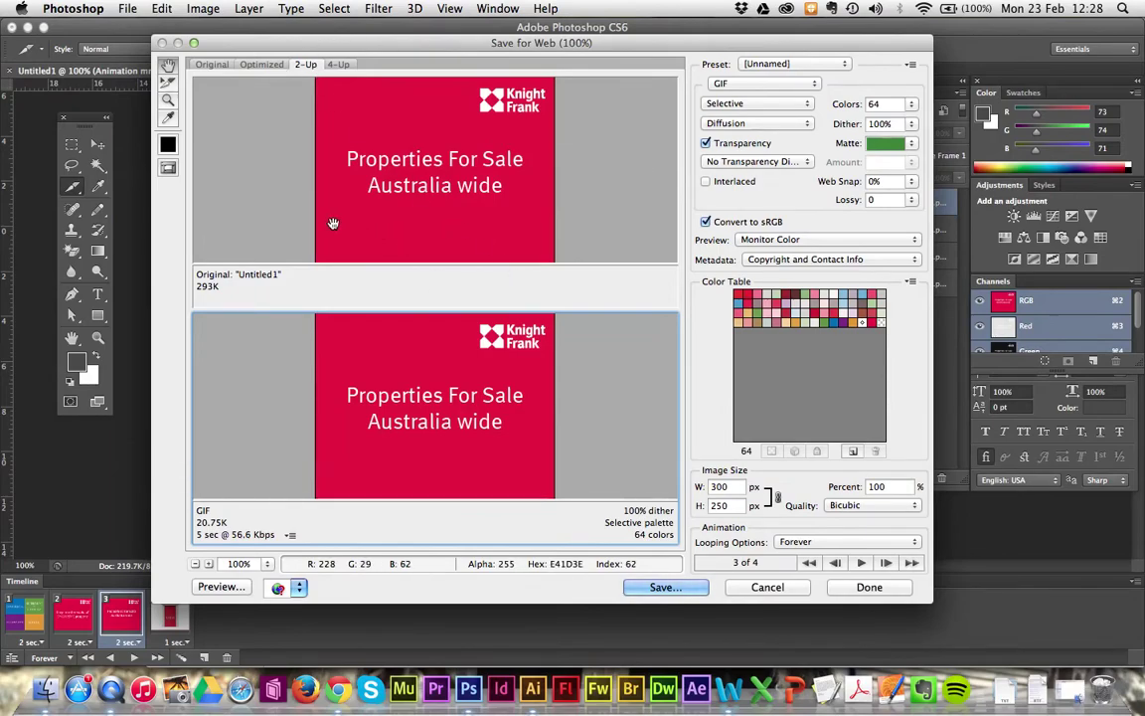
drag(179, 465, 97, 470)
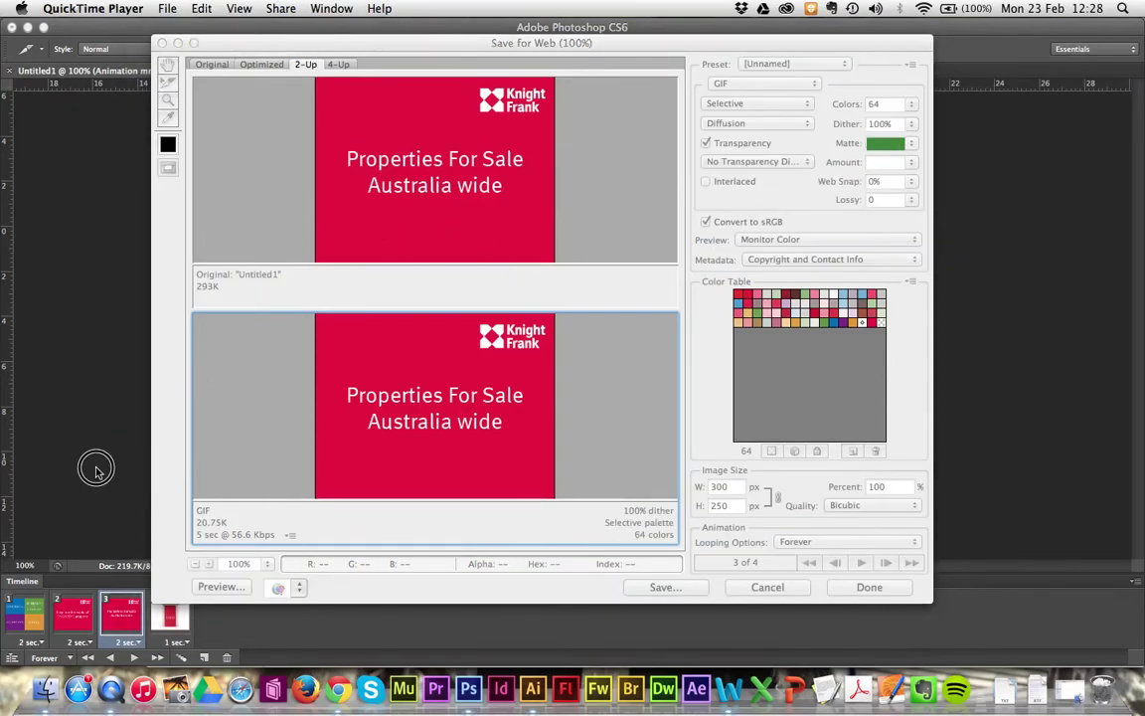
click(147, 319)
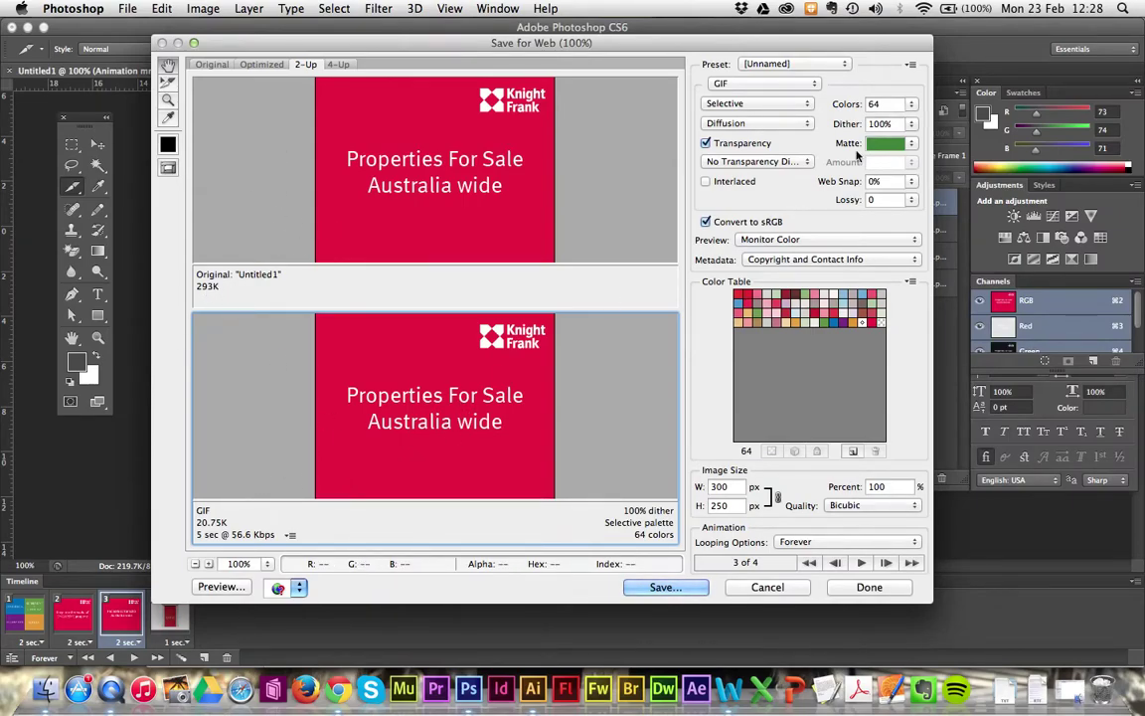
- Set GIF Colors to 256 and step the preview through the frames
click(913, 105)
click(855, 209)
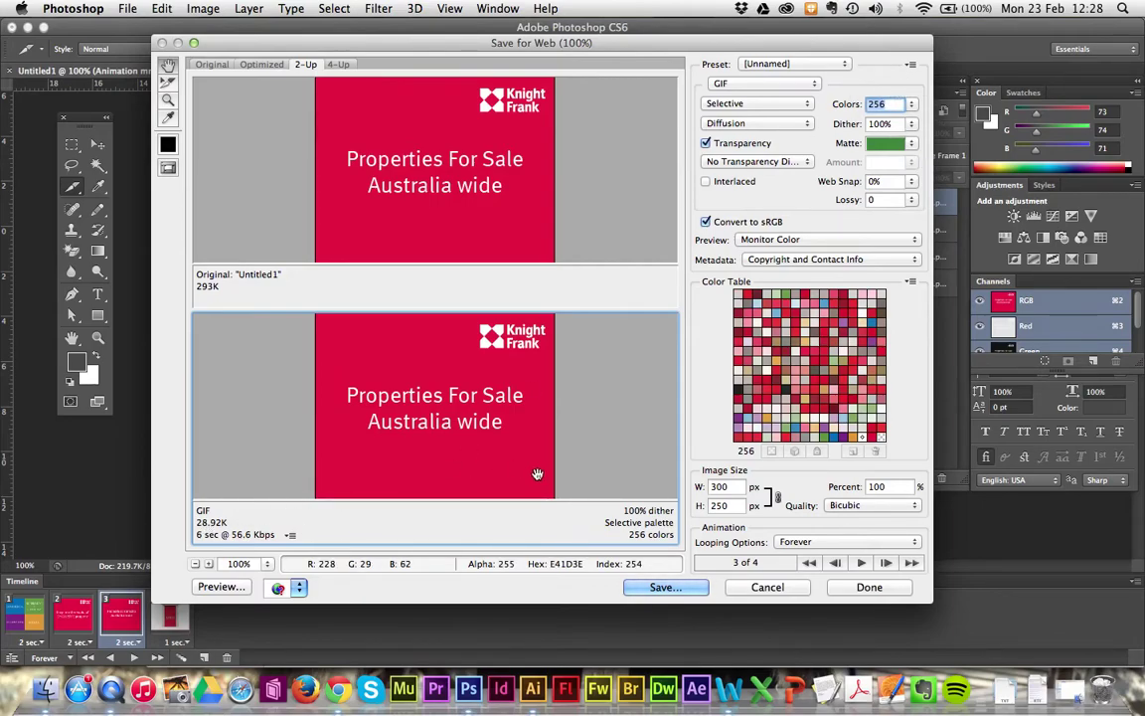
click(885, 562)
click(886, 563)
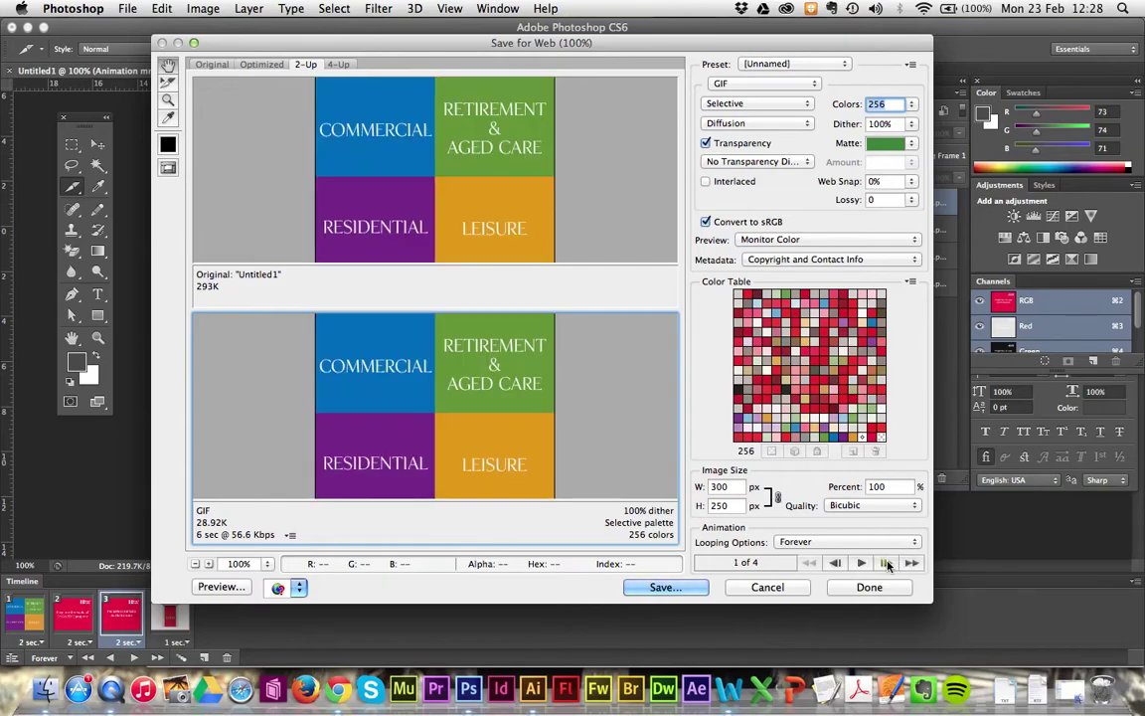
click(885, 562)
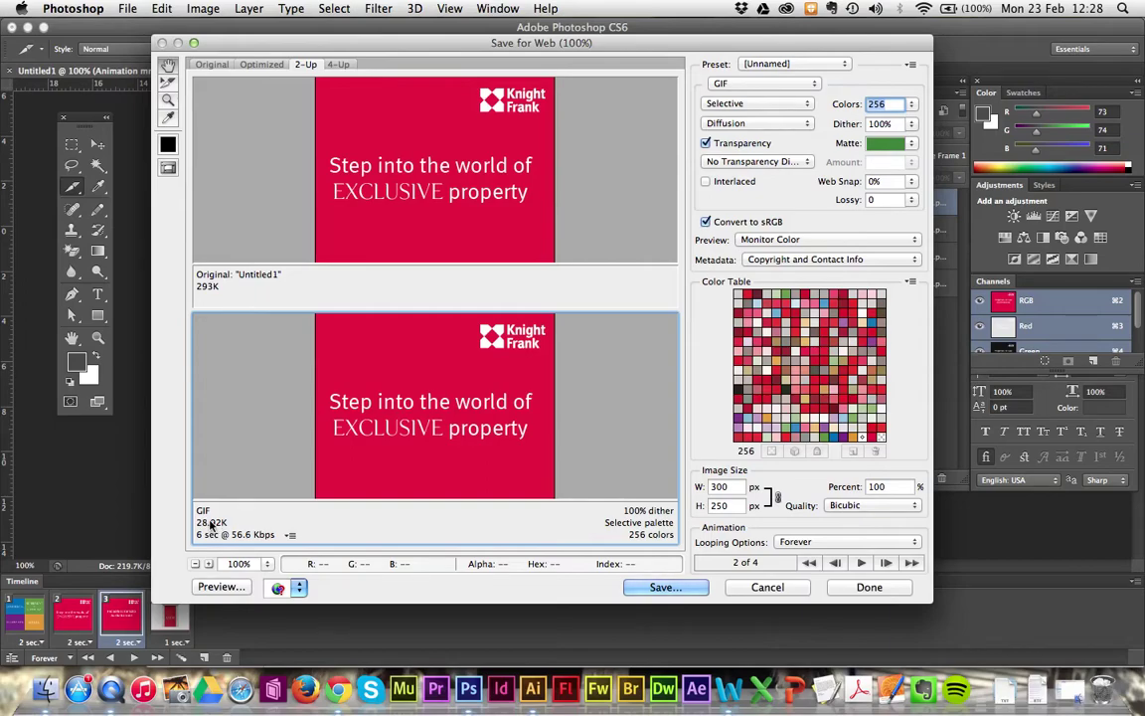
- Reduce the GIF to 128 colours, step through frames, then try 4 colours
click(911, 108)
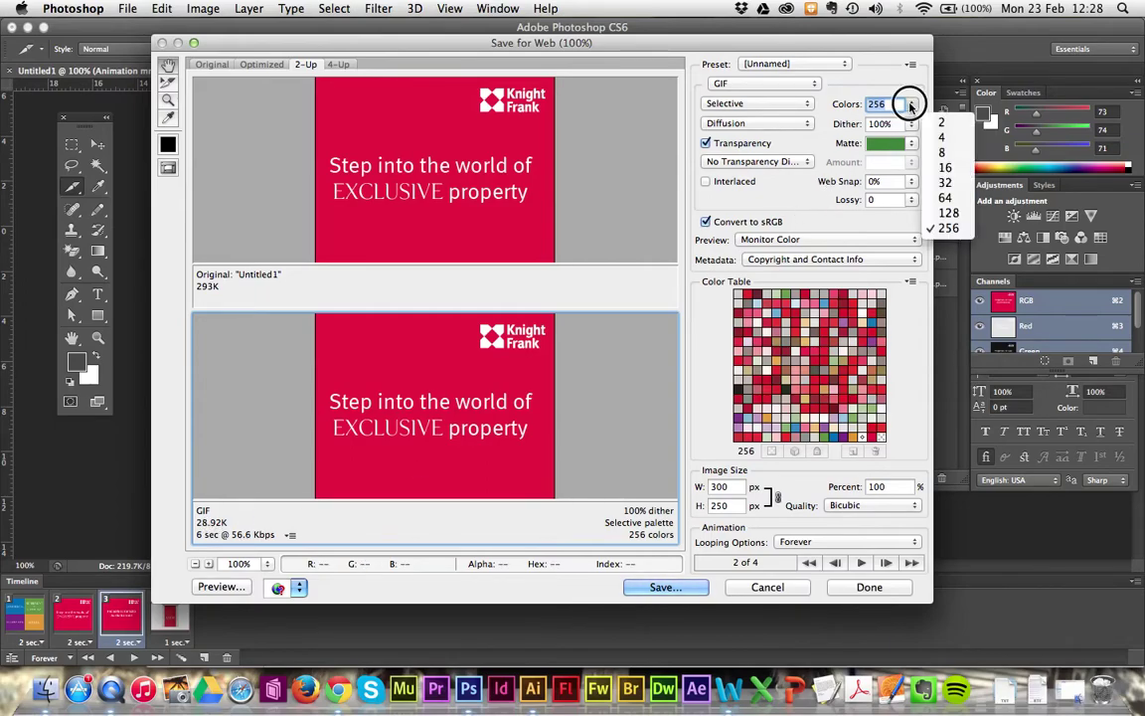
click(949, 214)
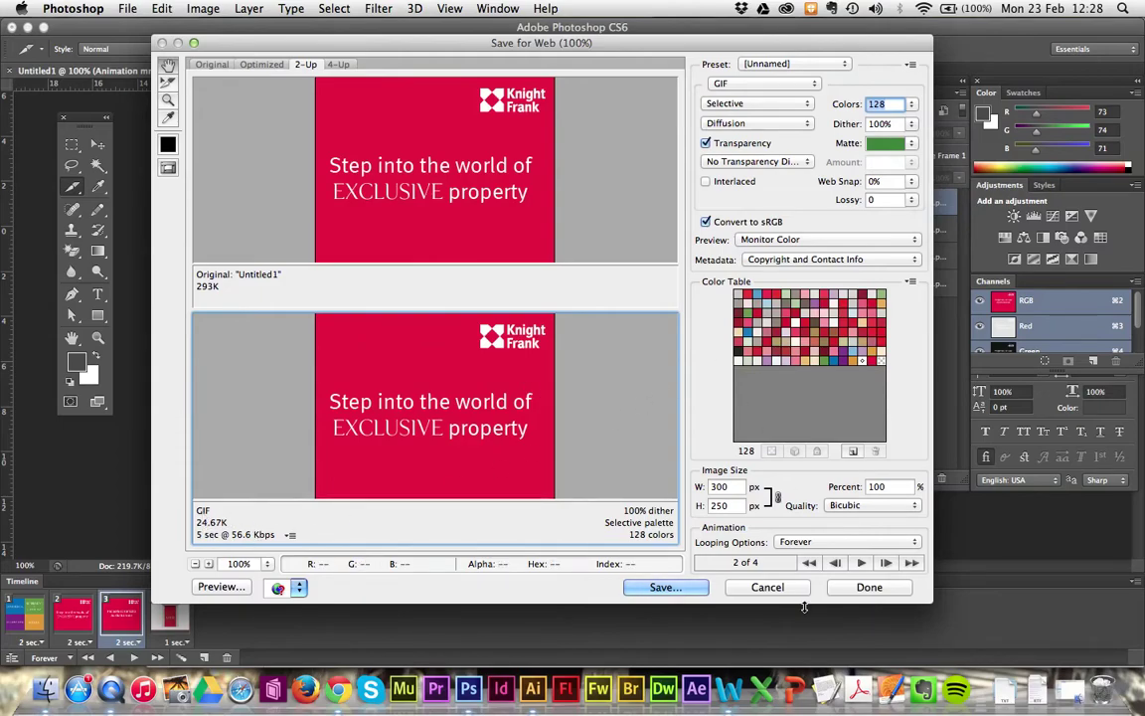
click(886, 563)
click(886, 563)
click(886, 562)
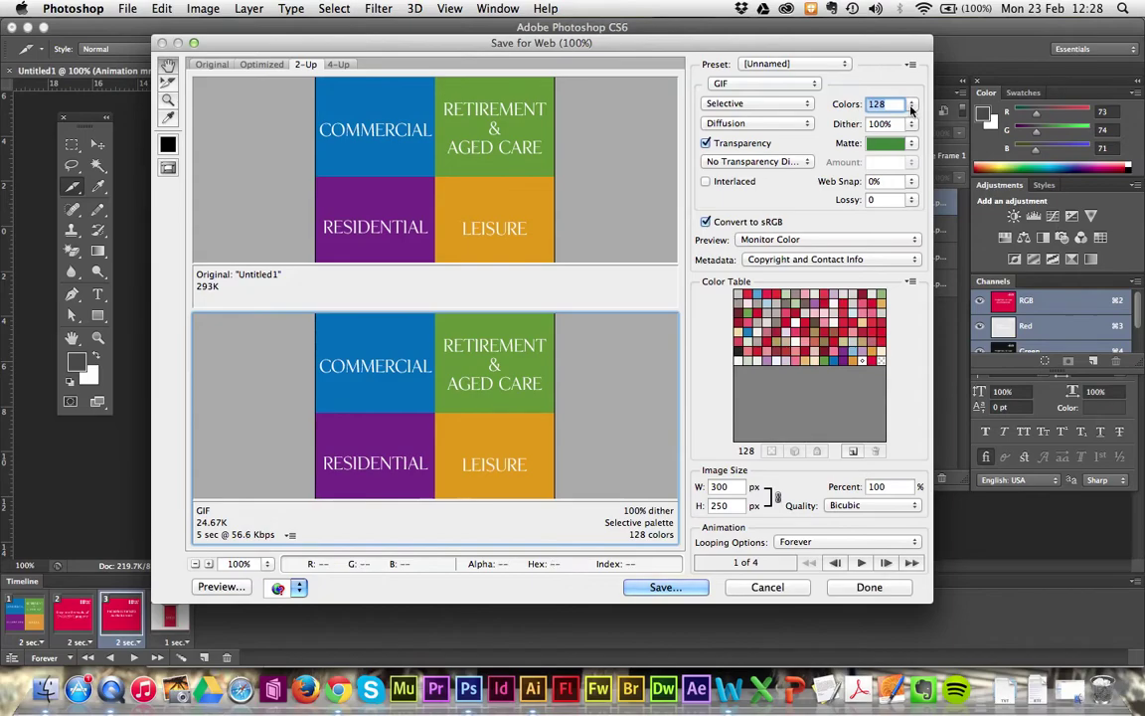
click(912, 106)
click(952, 136)
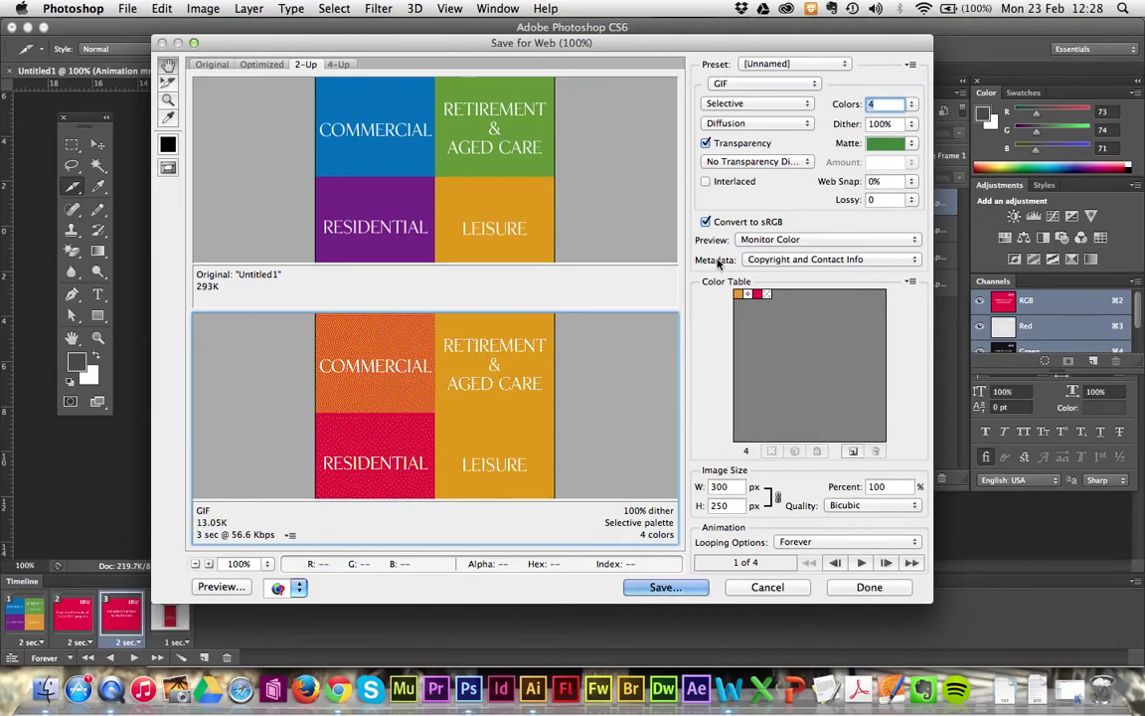
- Restore 128 colours, step to the last frame, and open the save dialog
click(910, 105)
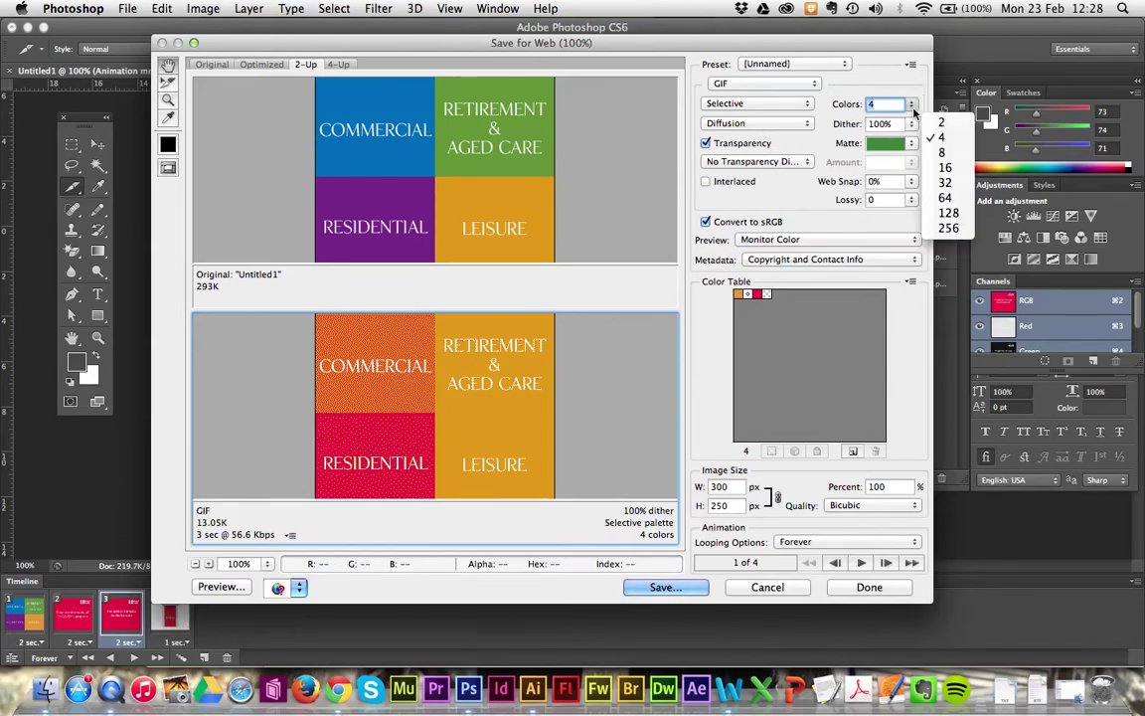
click(947, 210)
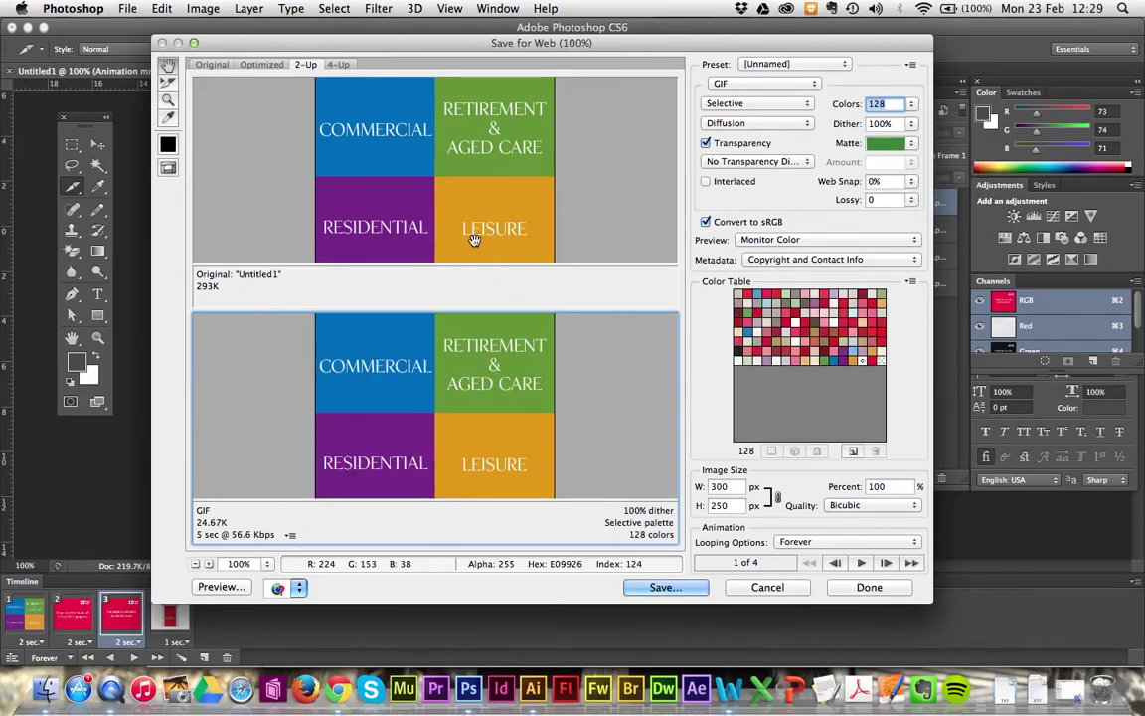
click(886, 562)
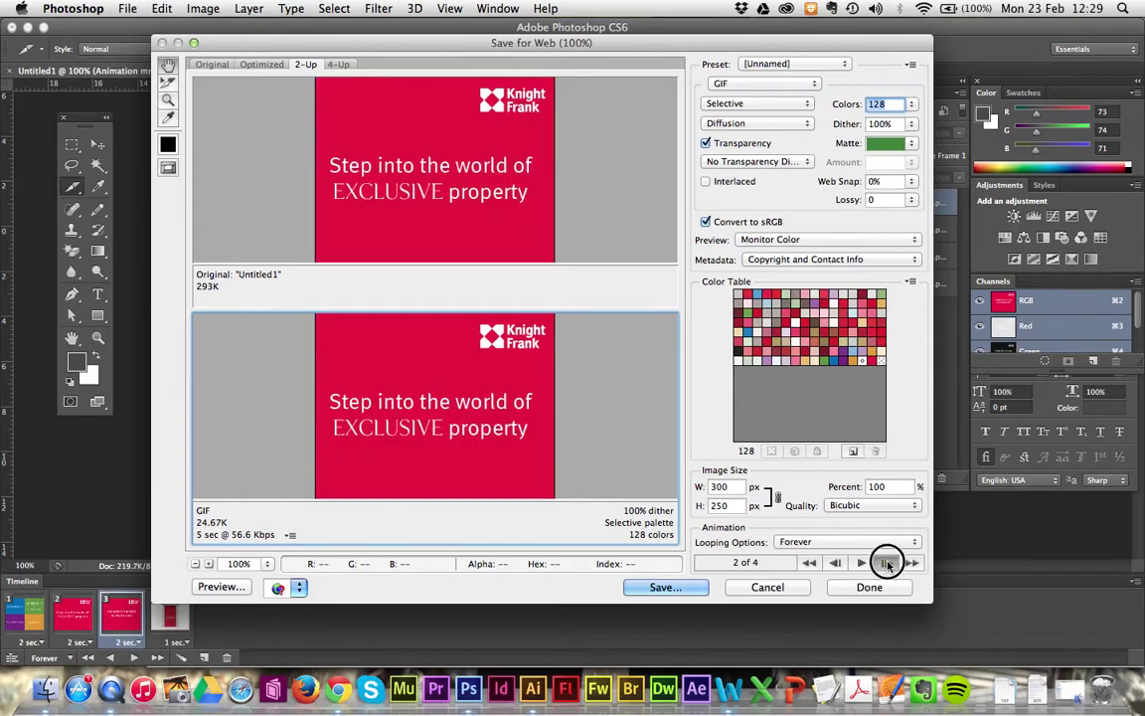
click(885, 563)
click(886, 562)
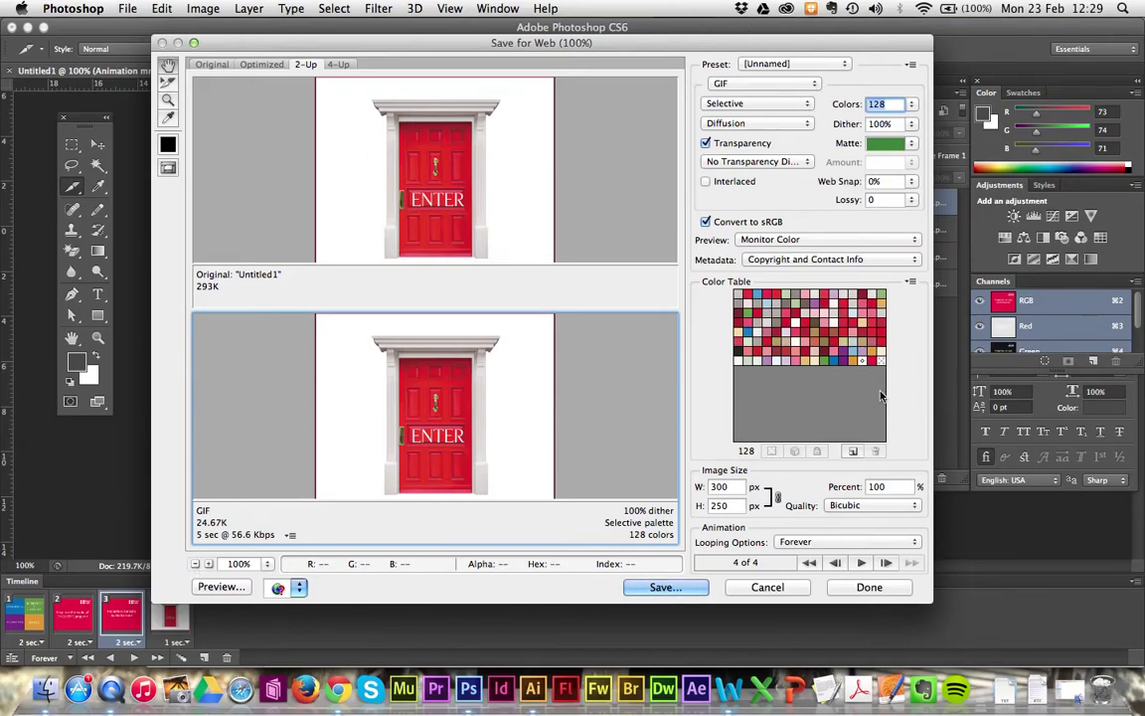
click(664, 588)
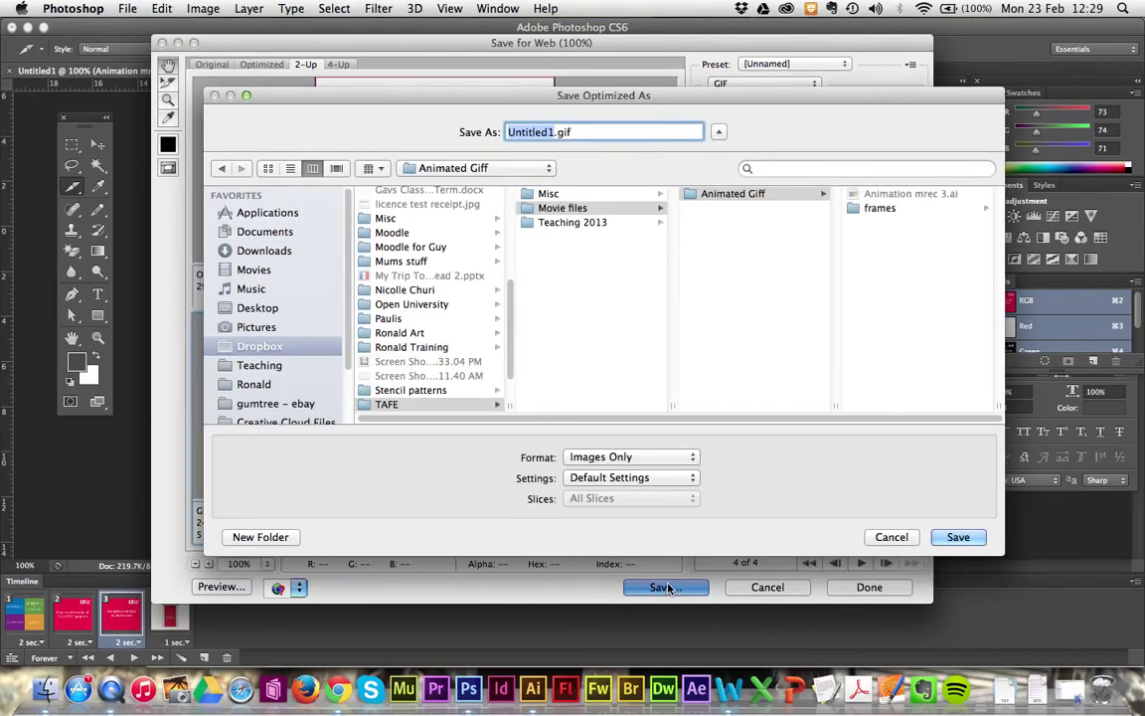
- Save the optimised GIF as sample_1.gif in Animated Giff
double_click(549, 131)
text(sample)
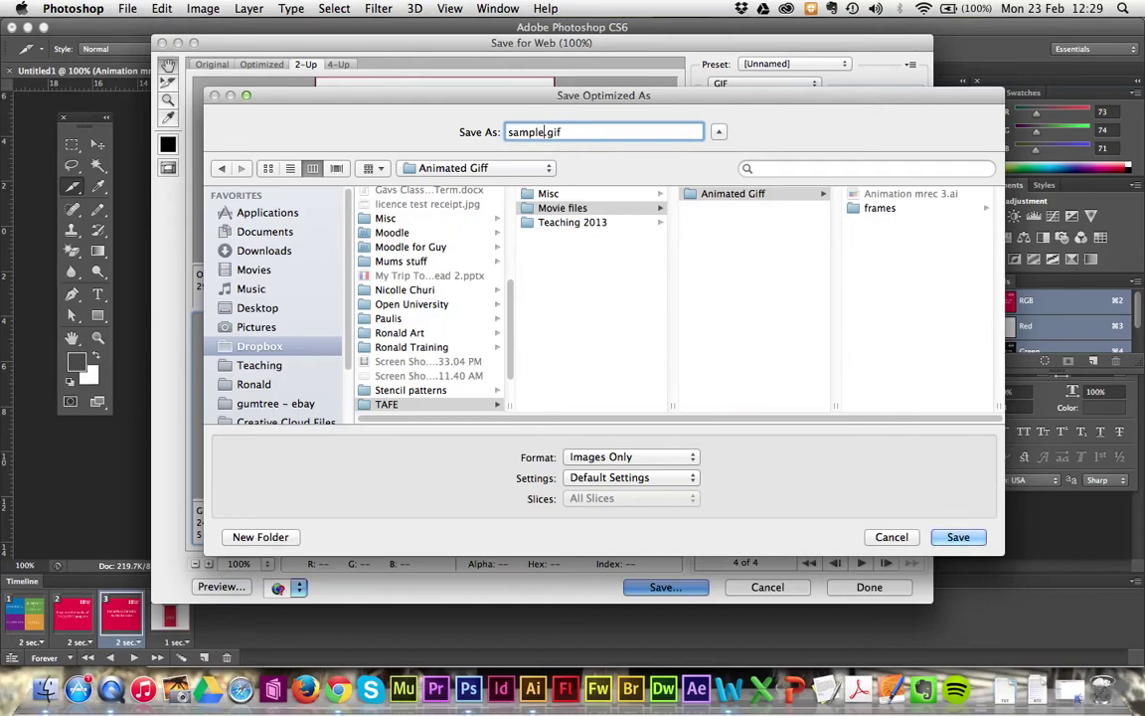
text(_1)
click(960, 538)
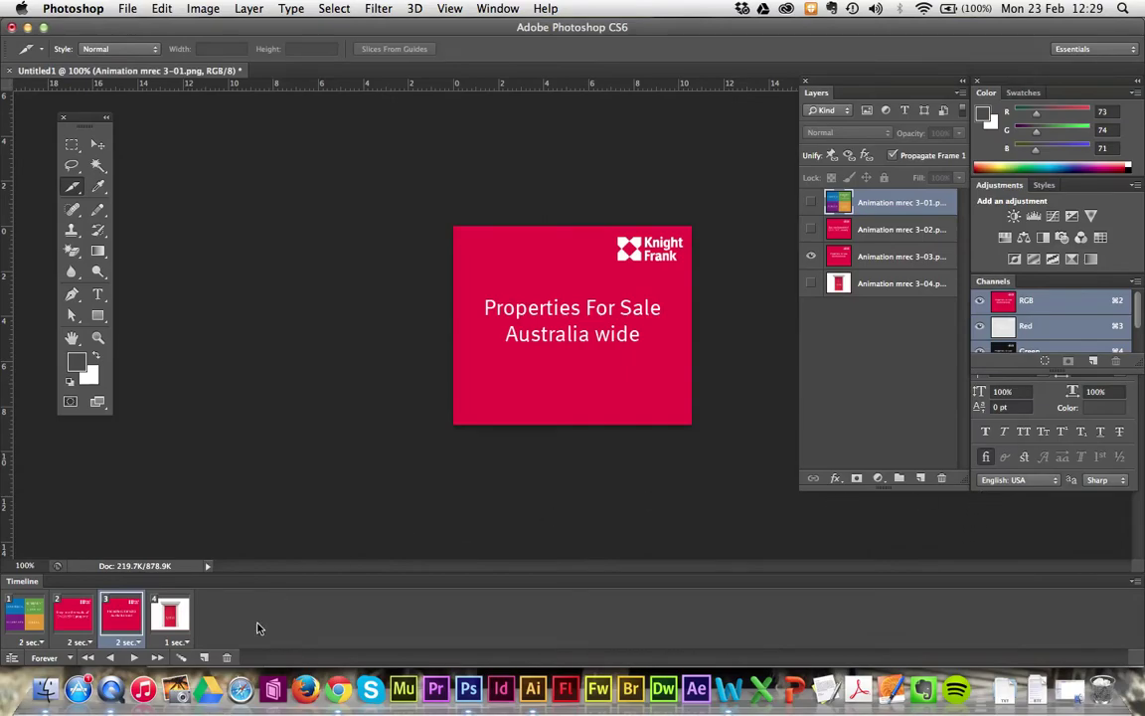
- Locate sample_1.gif in Finder and open it in Firefox to watch it play
click(45, 689)
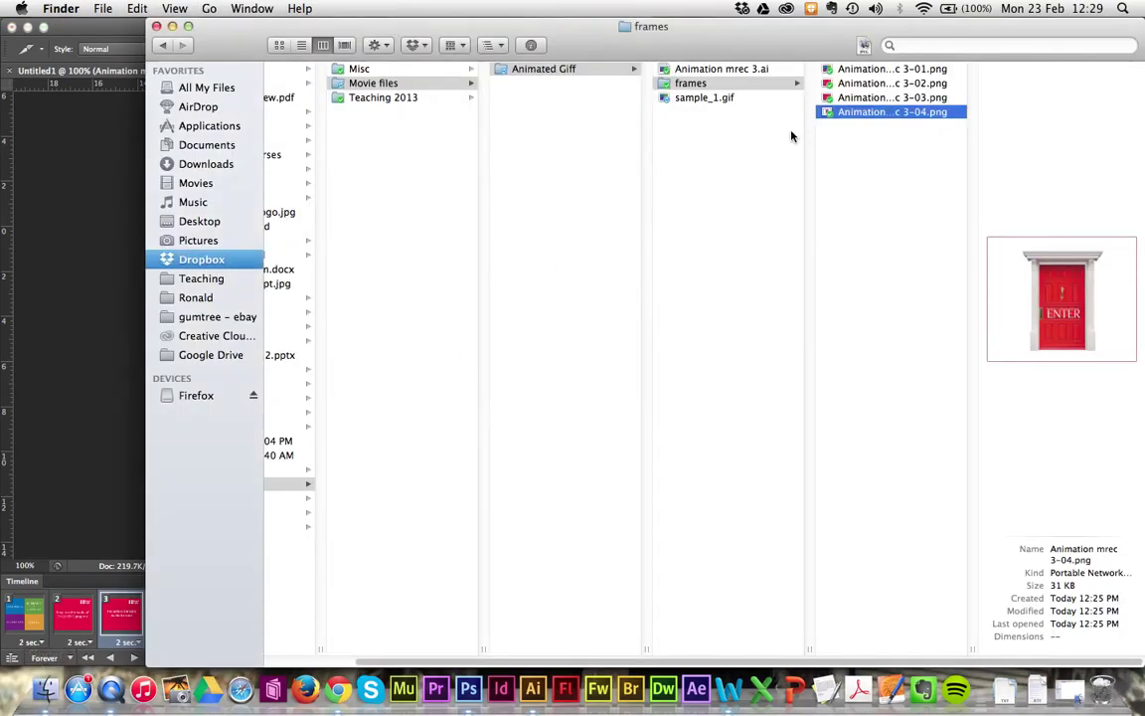
click(702, 98)
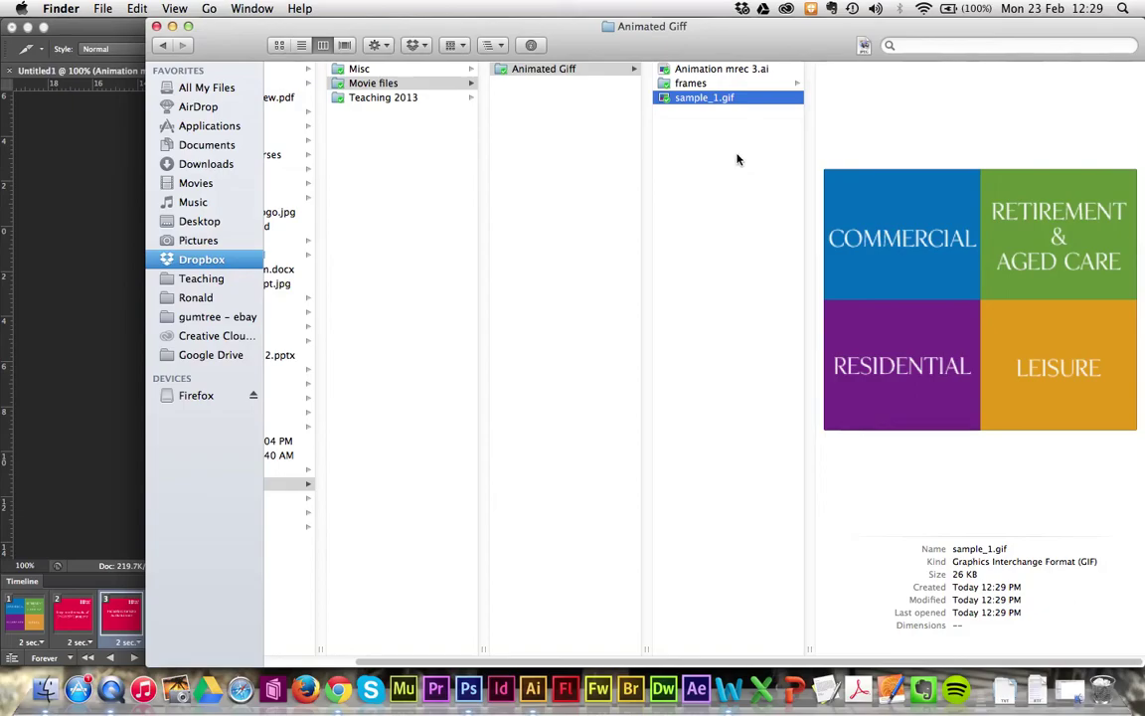
drag(664, 100, 306, 690)
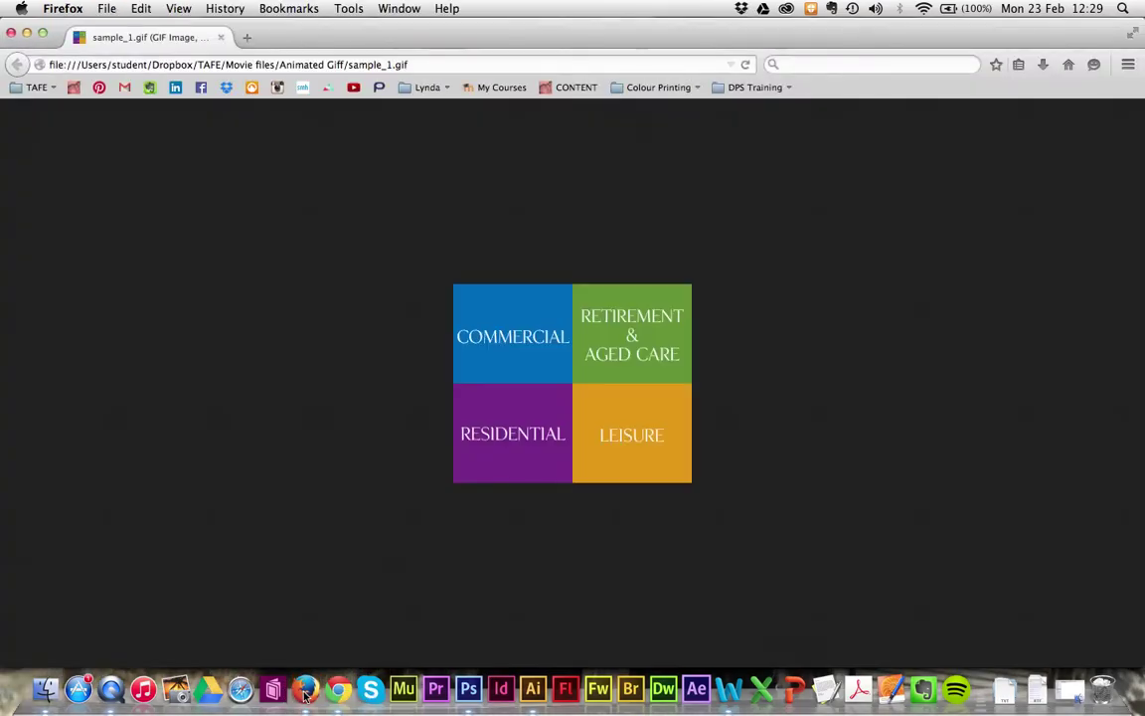